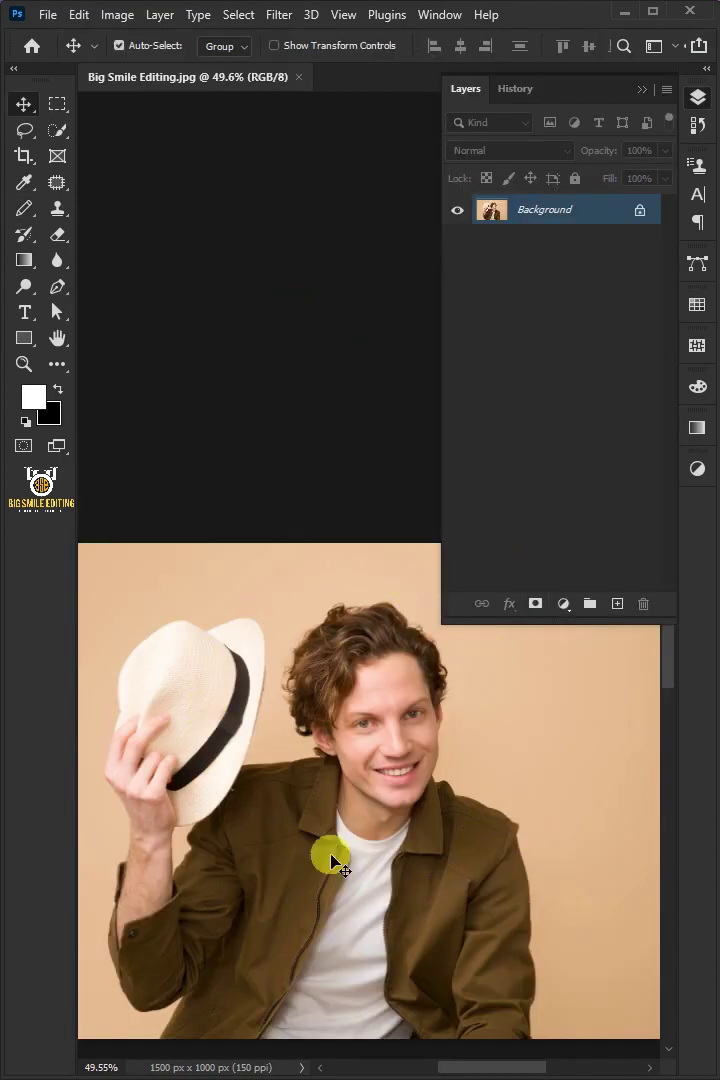
Check that the image size is 1500 × 1000 px at 150 pixels/inch.
click(117, 14)
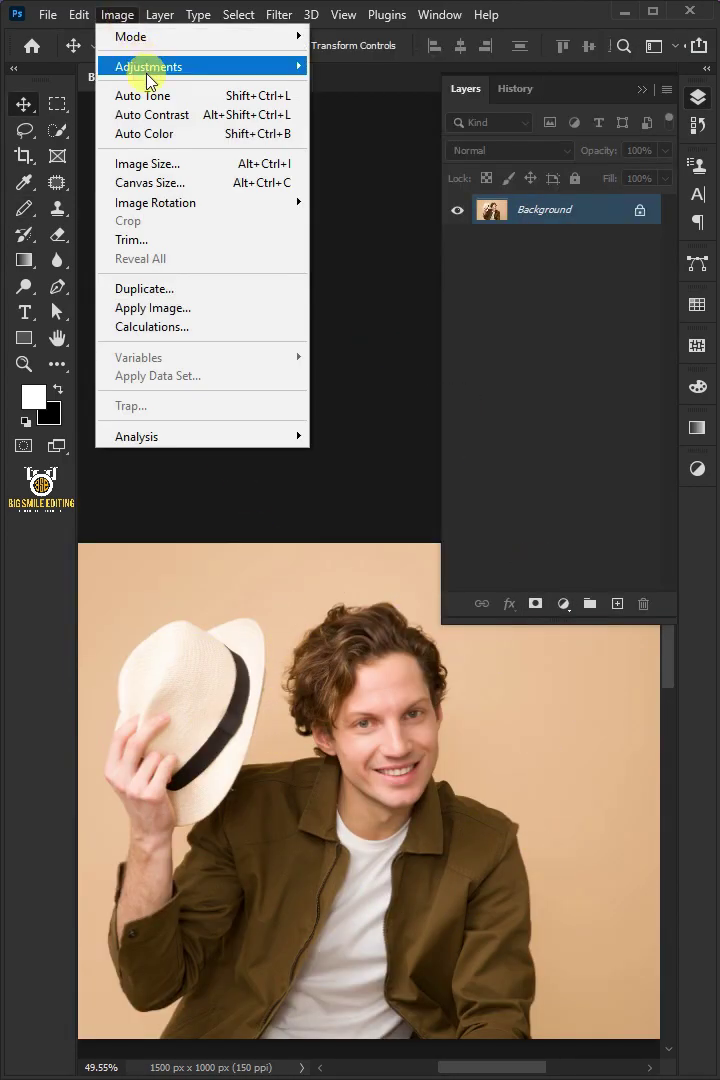
click(150, 164)
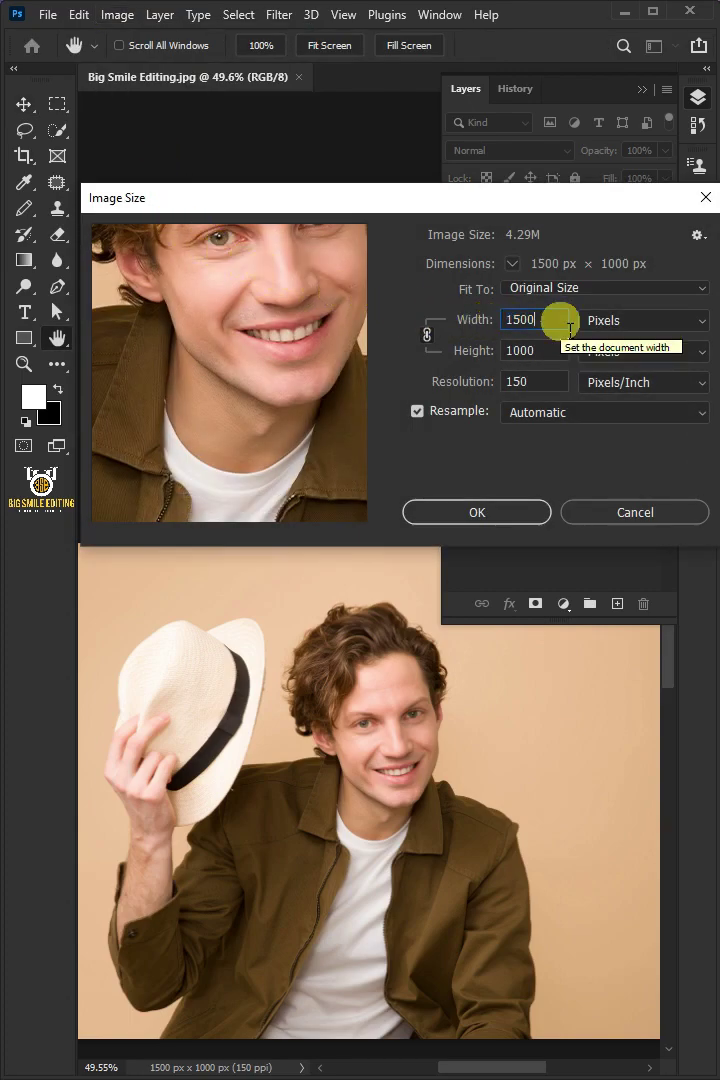
click(549, 351)
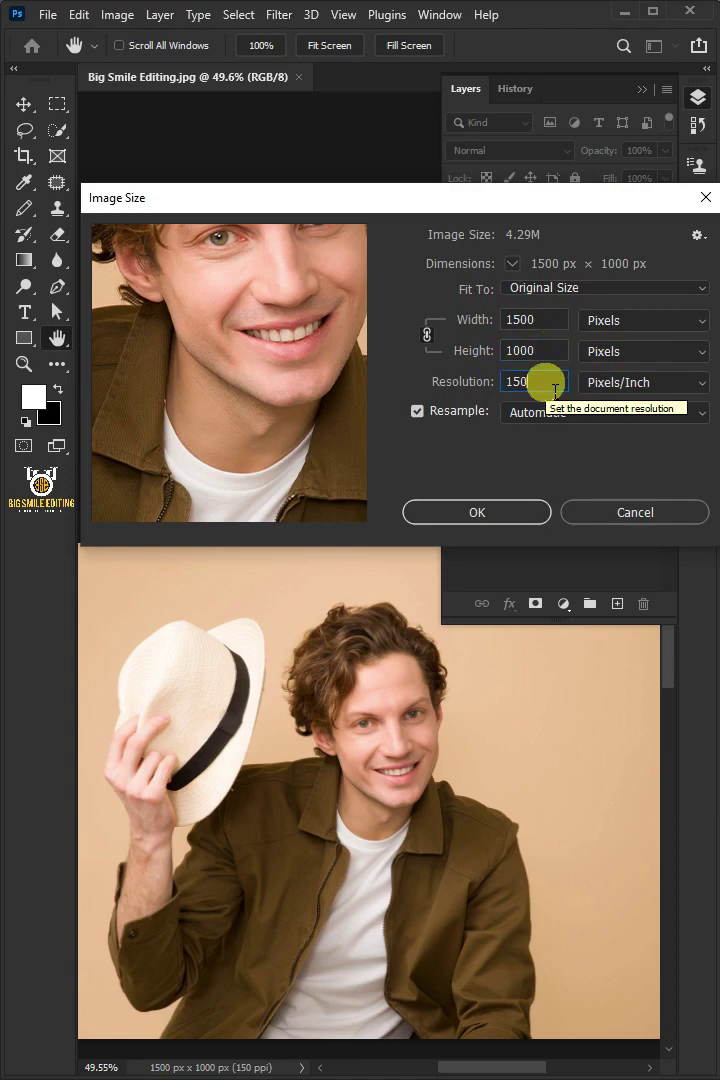
Confirm the 1500 × 1000 px size and pick the Quick Selection Tool in add mode.
click(484, 510)
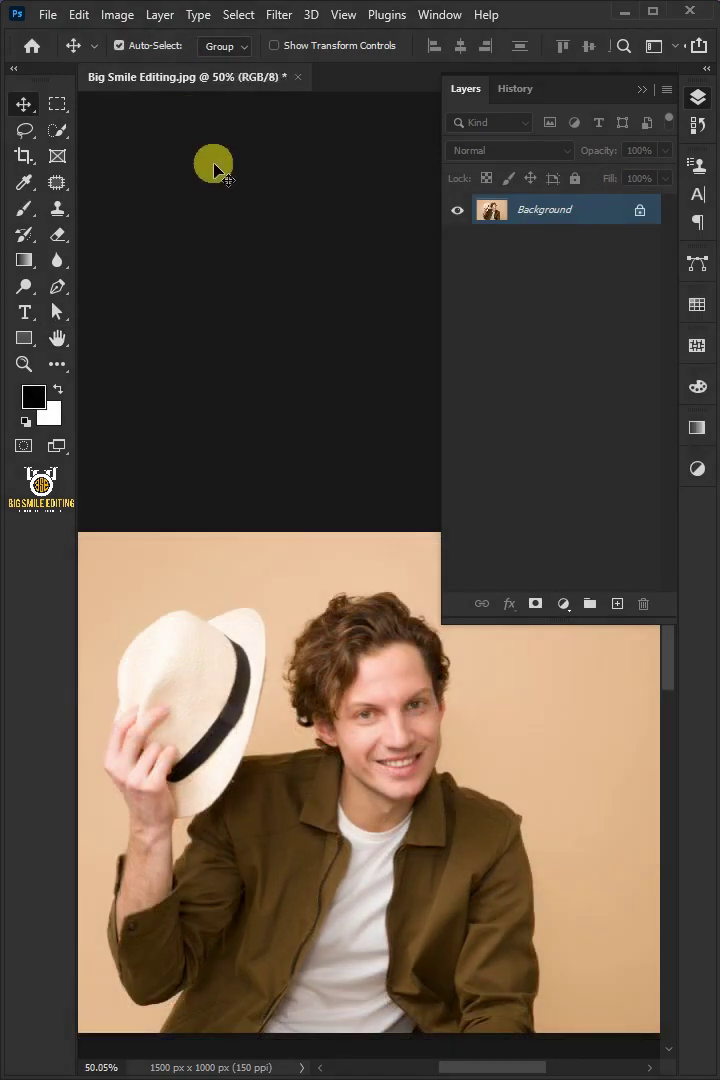
click(57, 130)
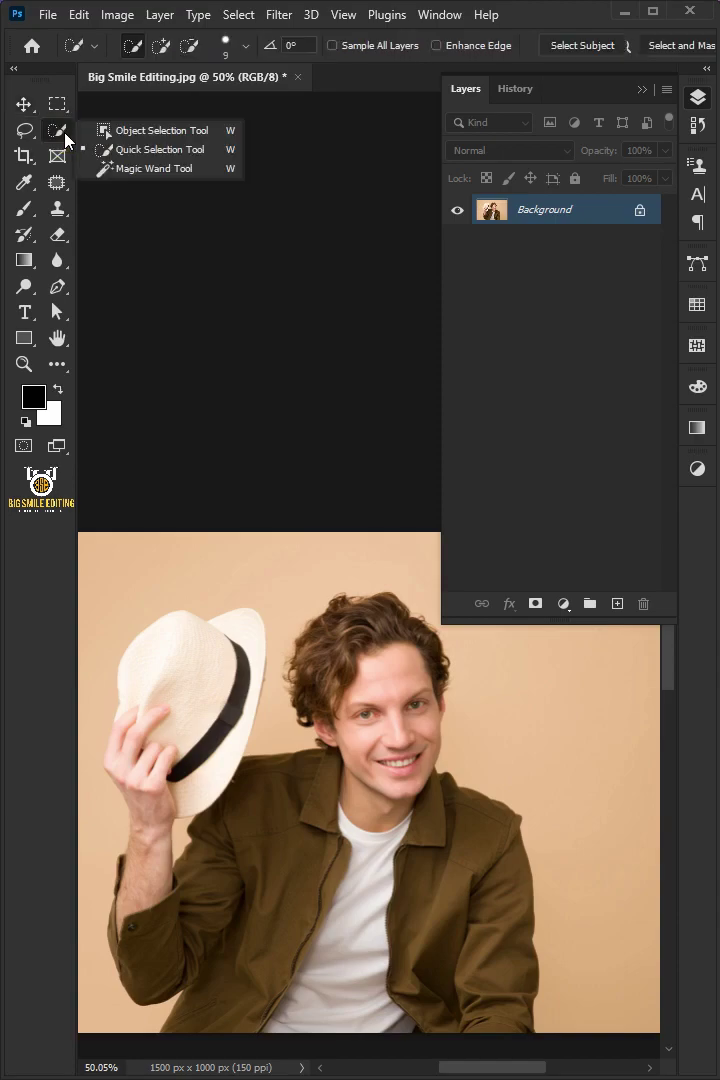
click(132, 148)
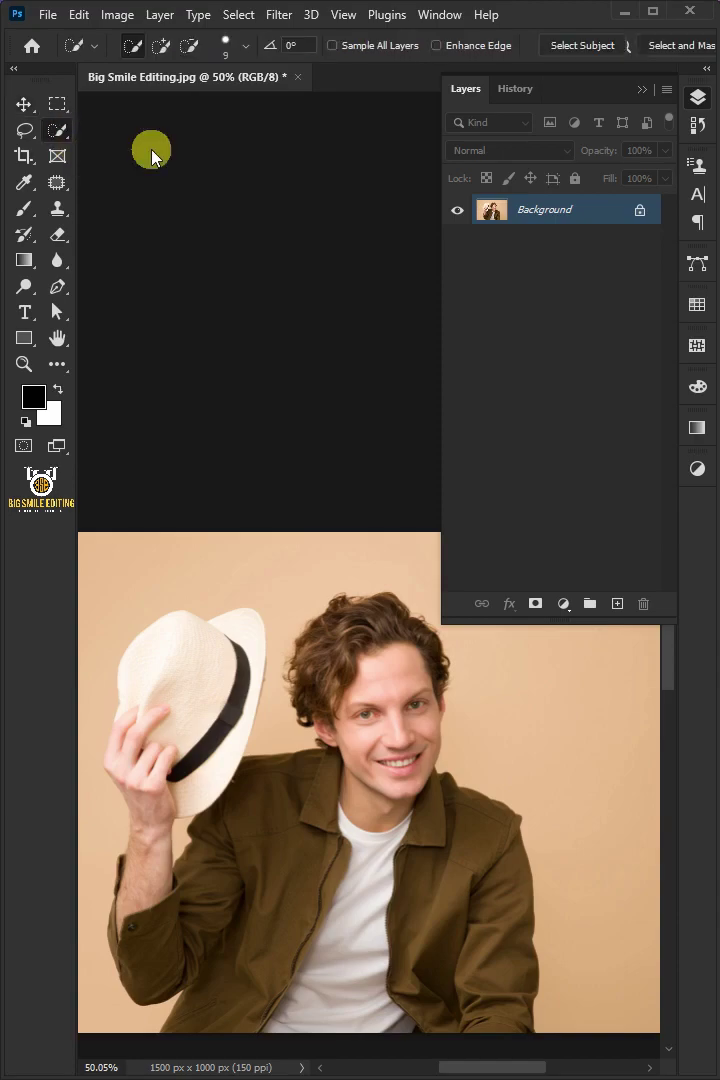
click(188, 46)
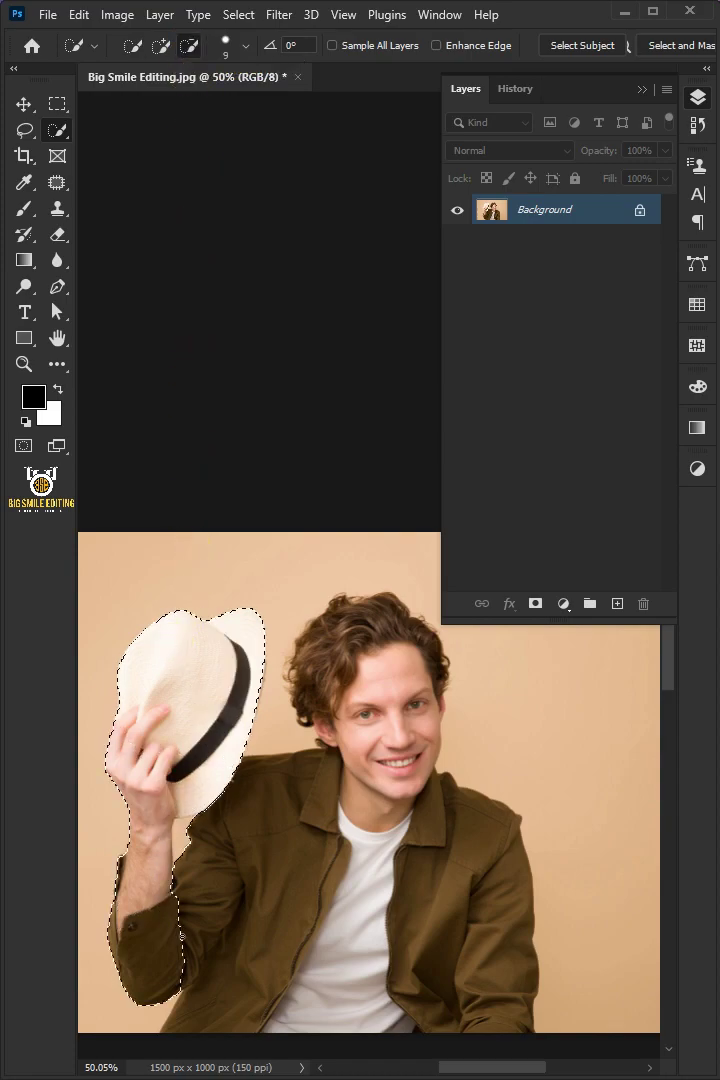
Select the jacket, raised arm and head, mask out the backdrop, and load the mask as a selection.
drag(183, 937, 282, 945)
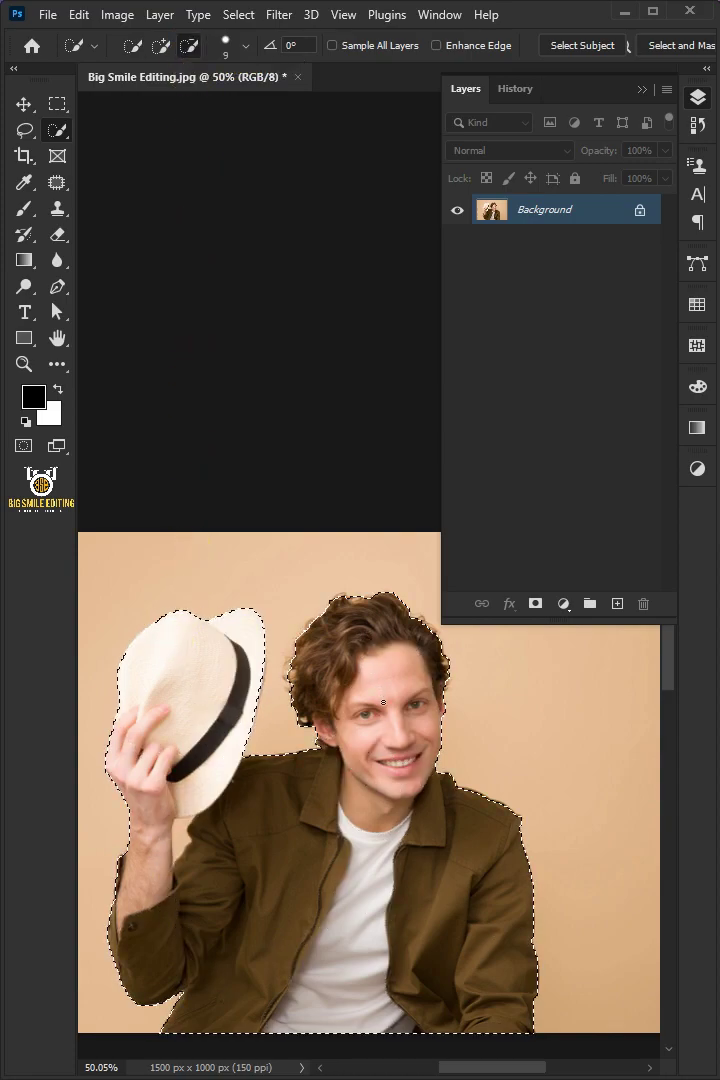
click(229, 862)
click(457, 733)
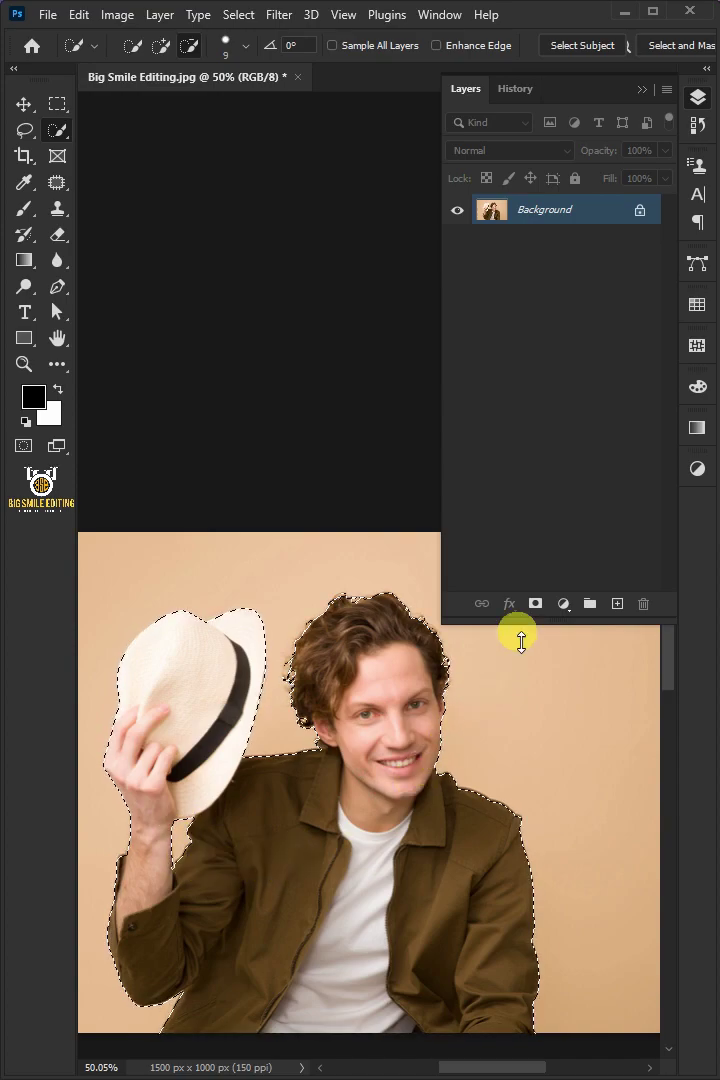
click(535, 604)
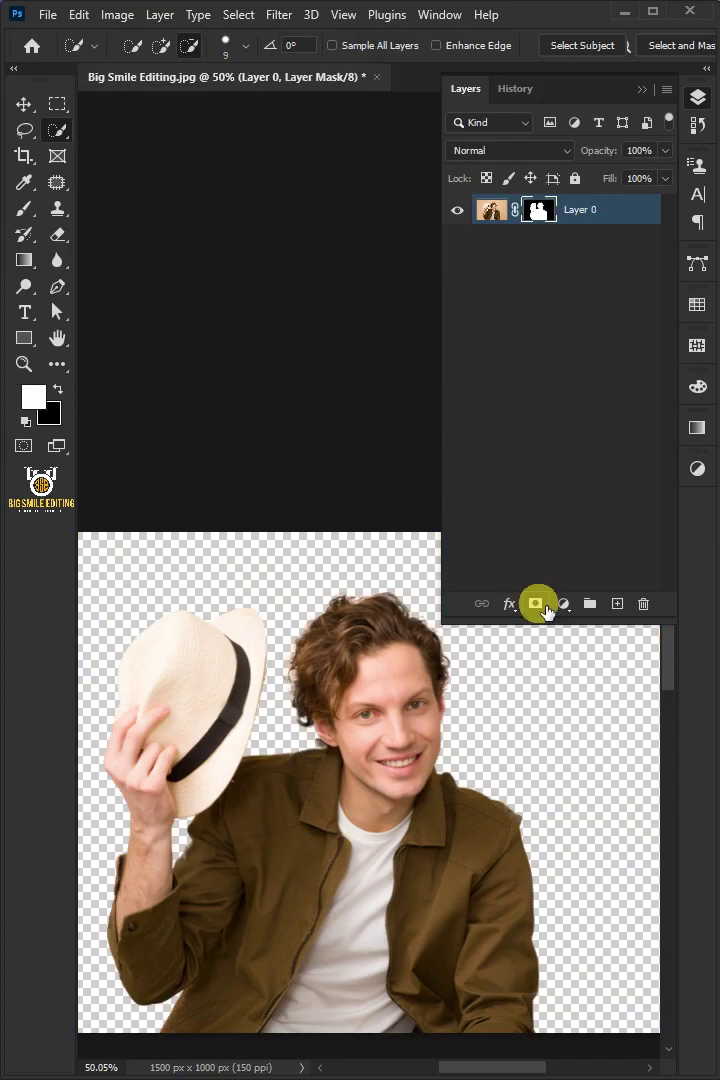
ctrl+click(547, 213)
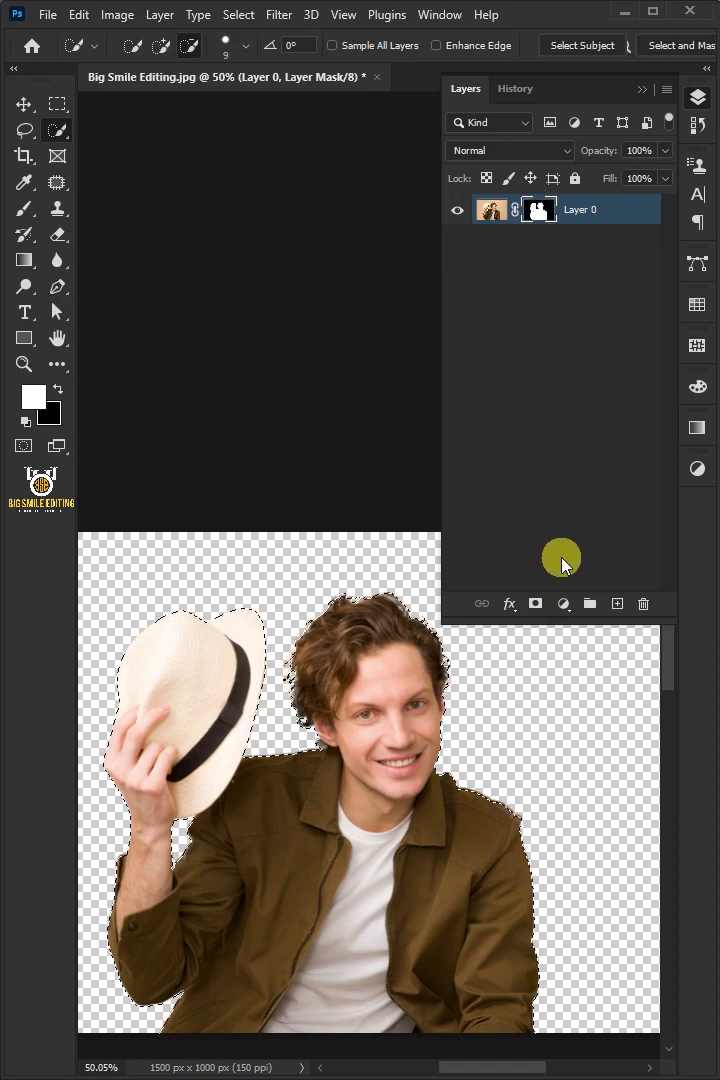
Add a white Solid Color fill layer and move it below Layer 0.
click(563, 605)
click(622, 627)
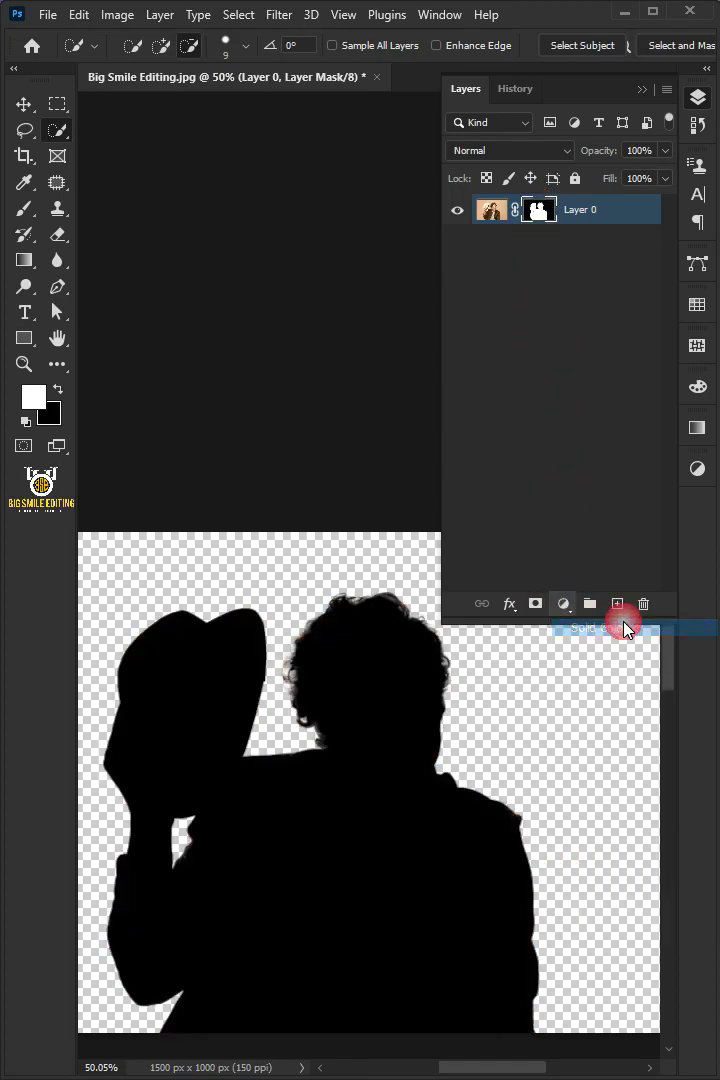
mouse_move(205, 290)
mouse_down()
mouse_move(123, 207)
mouse_move(92, 156)
mouse_up()
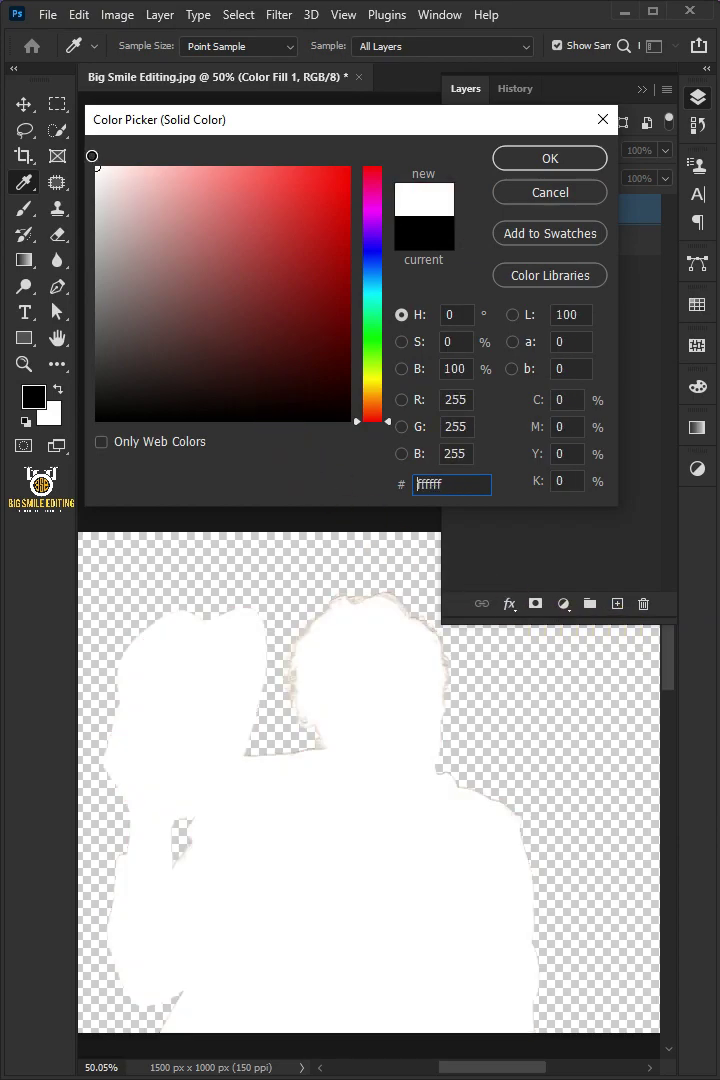
click(568, 157)
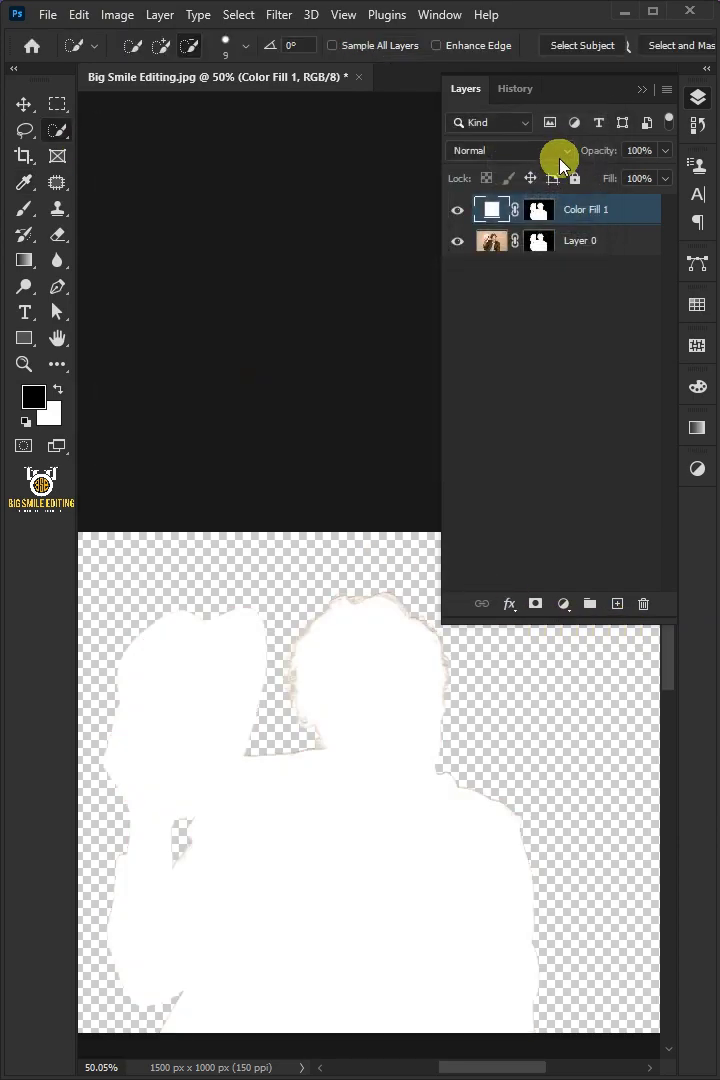
drag(650, 217, 645, 313)
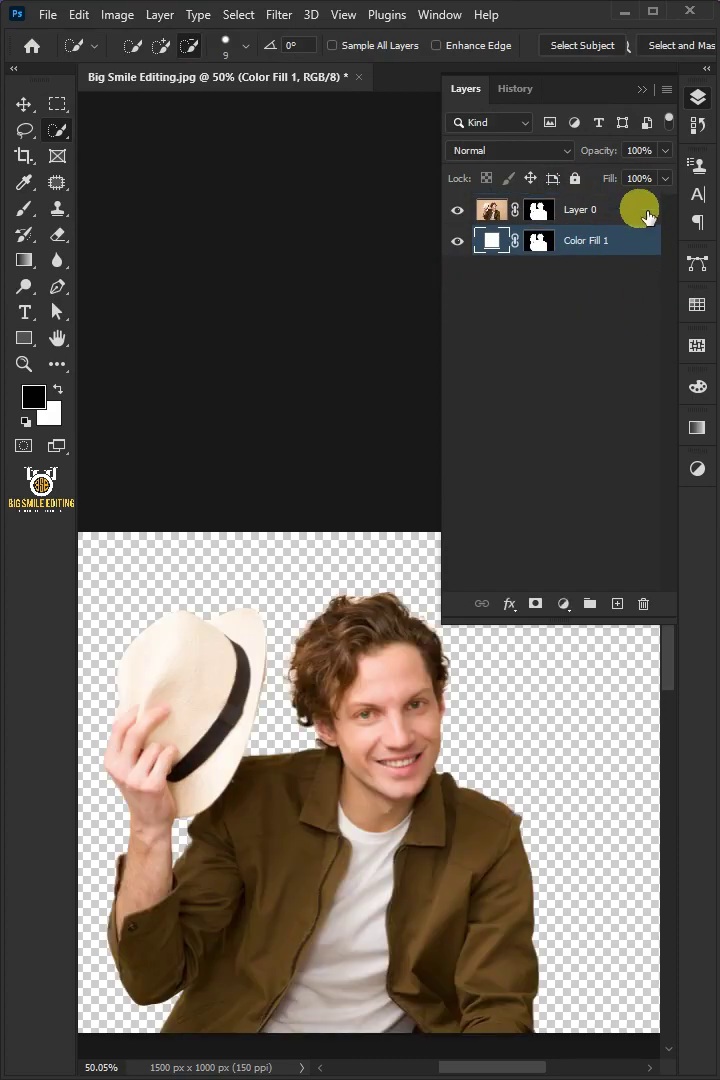
Convert Layer 0 and Color Fill 1 together into one smart object.
click(645, 210)
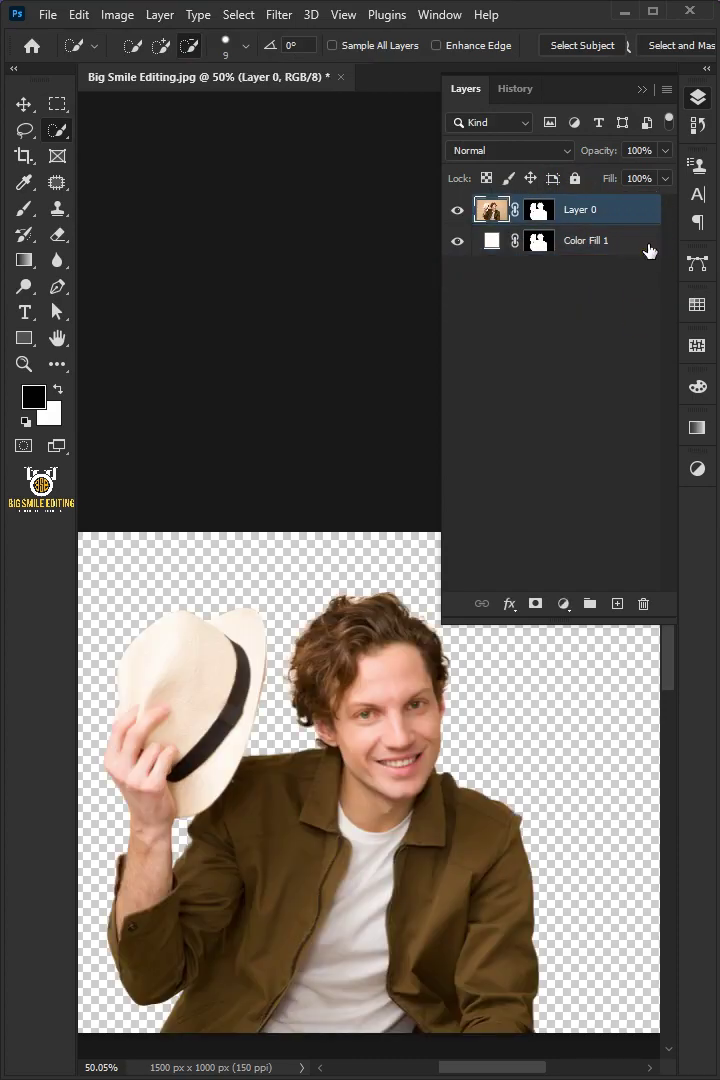
shift+click(648, 245)
right_click(566, 245)
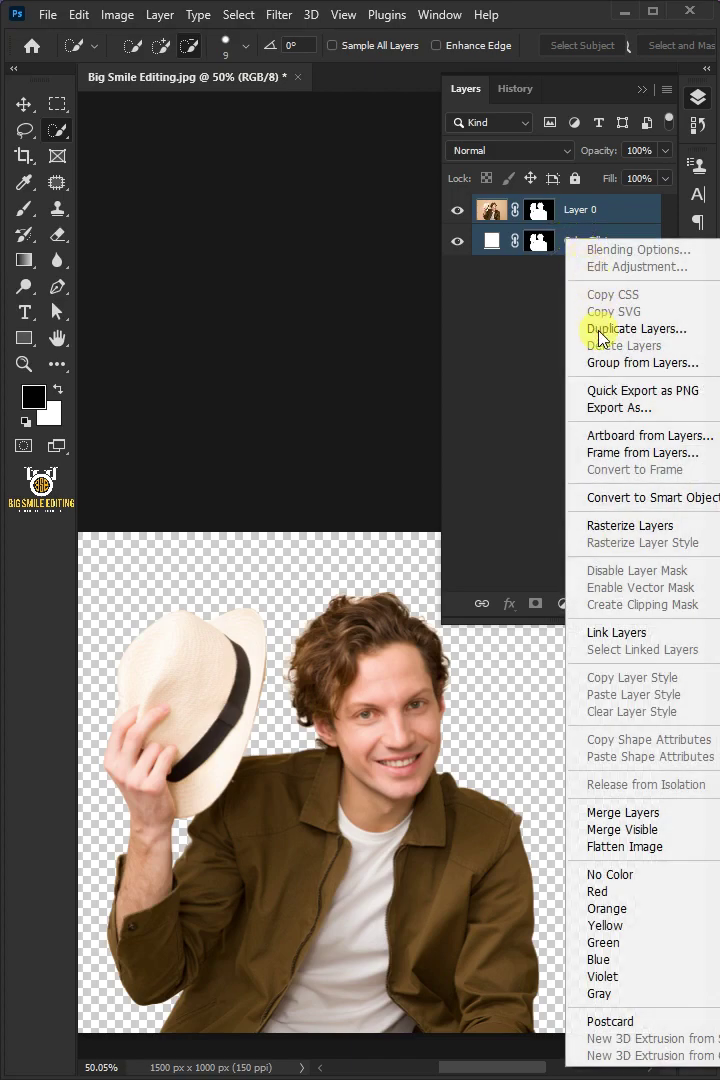
click(600, 498)
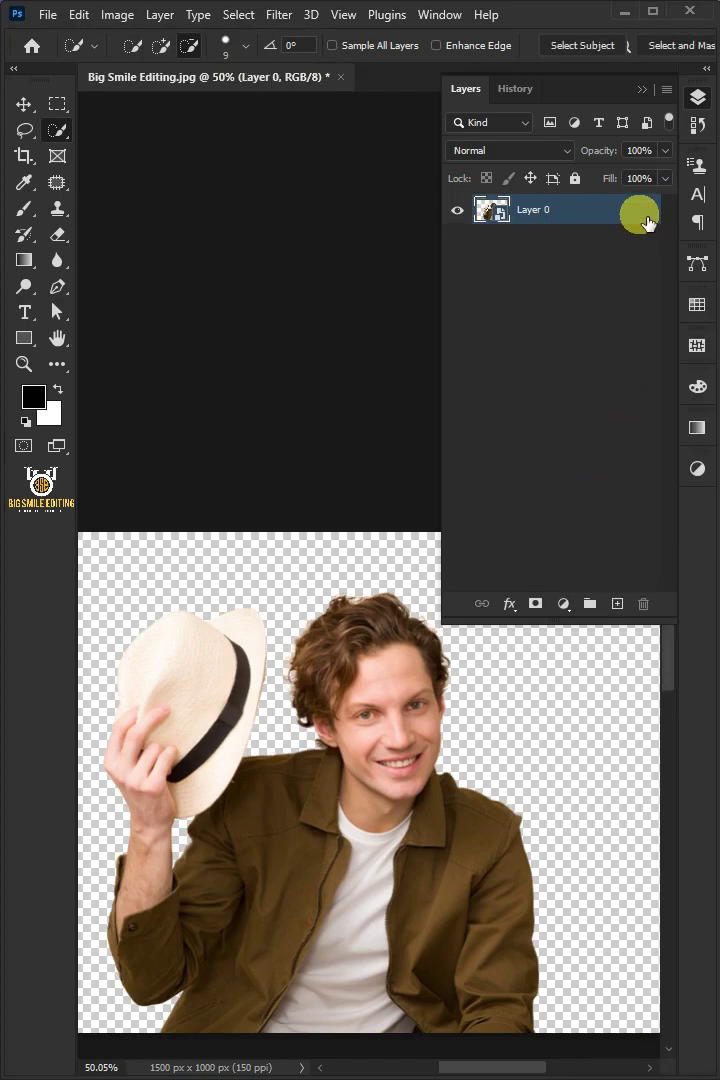
Duplicate the smart object, name the copies Line Art and Color, and select Line Art.
key(ctrl+j)
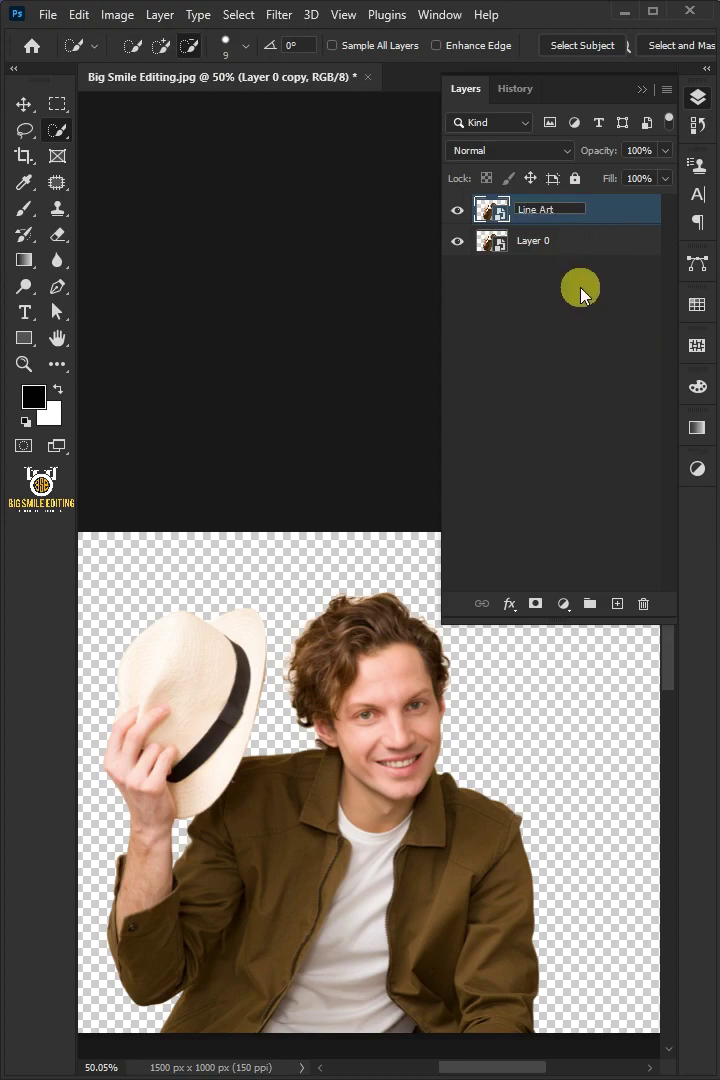
key(Return)
double_click(554, 246)
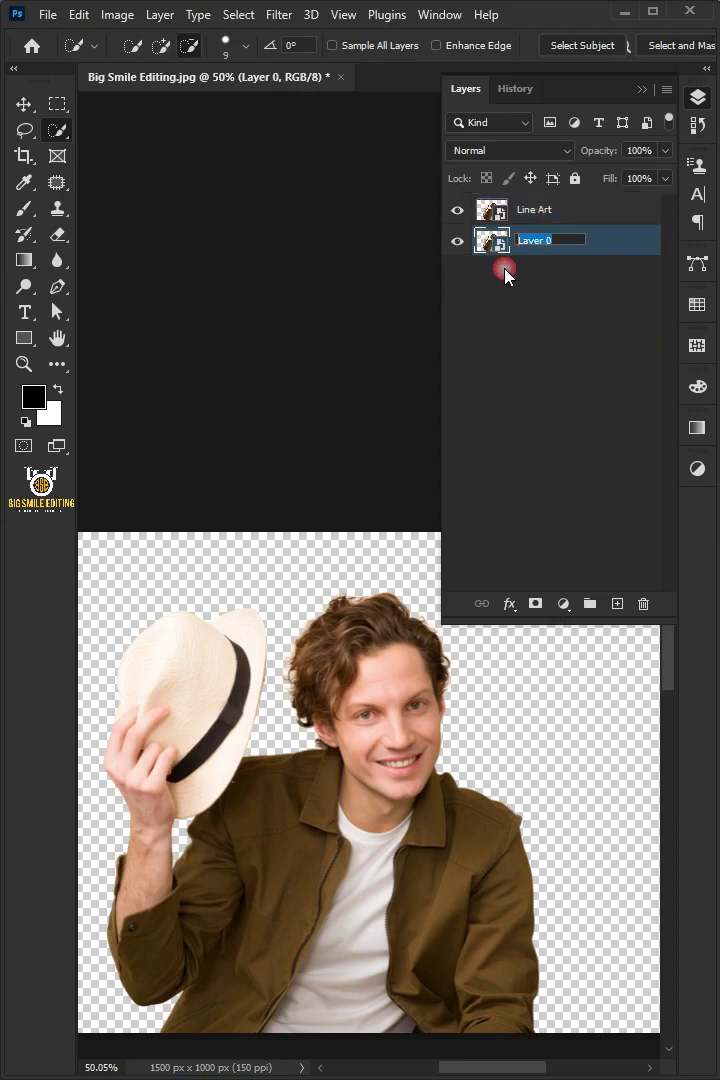
text(Color)
key(Return)
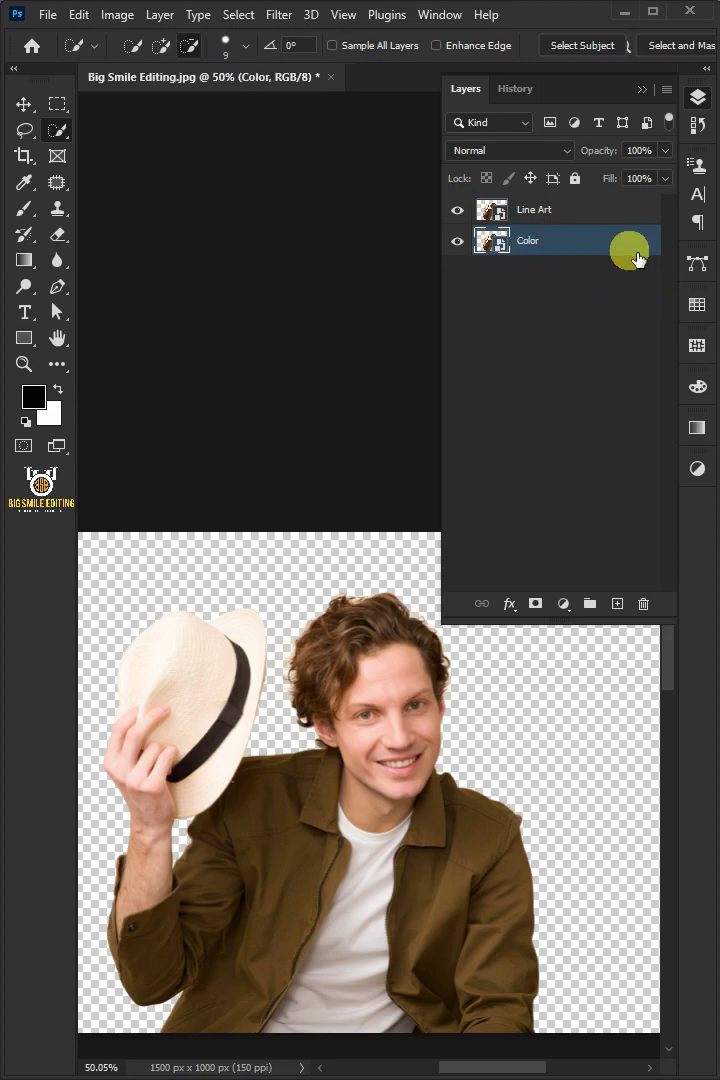
click(554, 209)
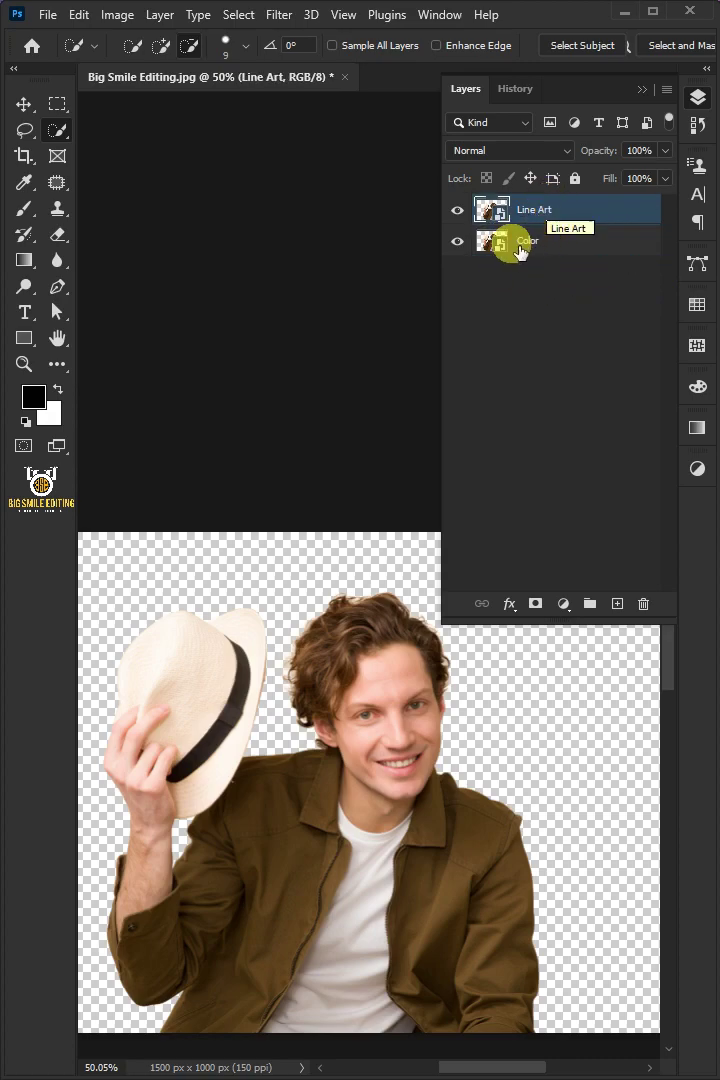
click(281, 14)
Apply Poster Edges to Line Art with edge thickness 0 and posterization 6.
click(303, 126)
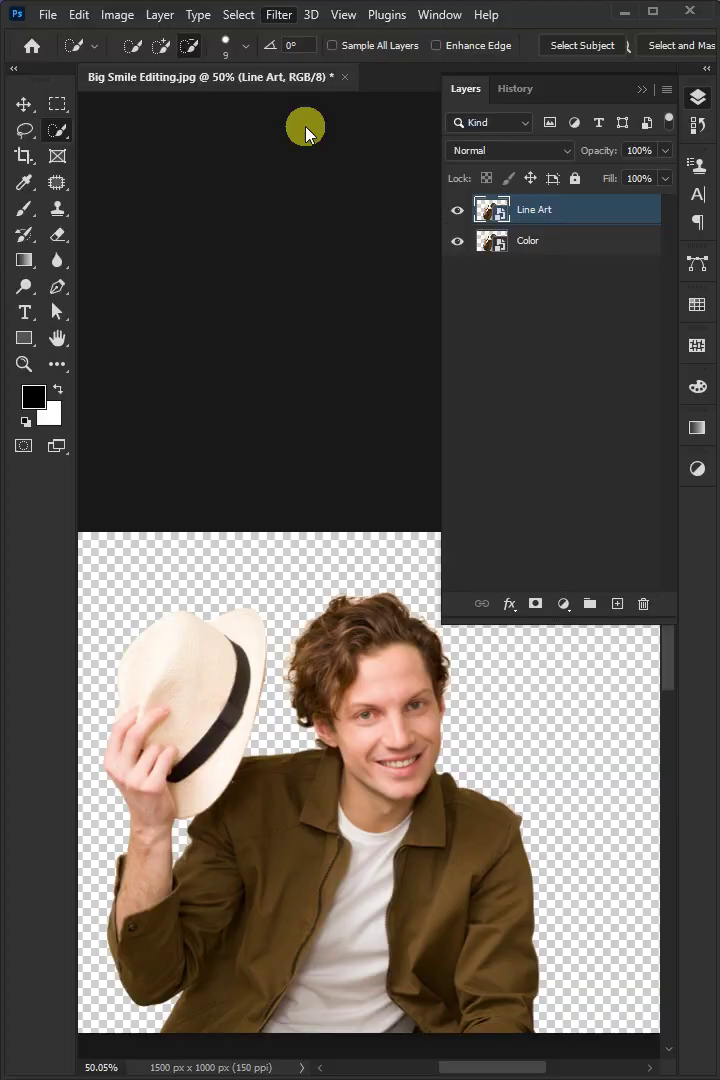
click(190, 48)
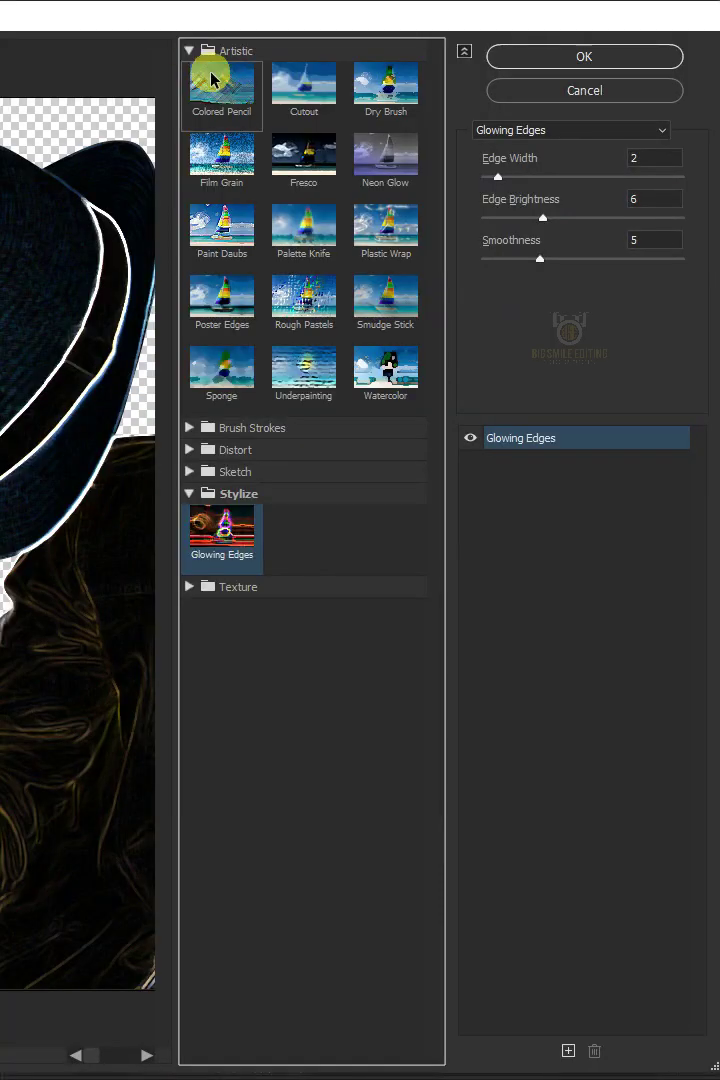
click(224, 303)
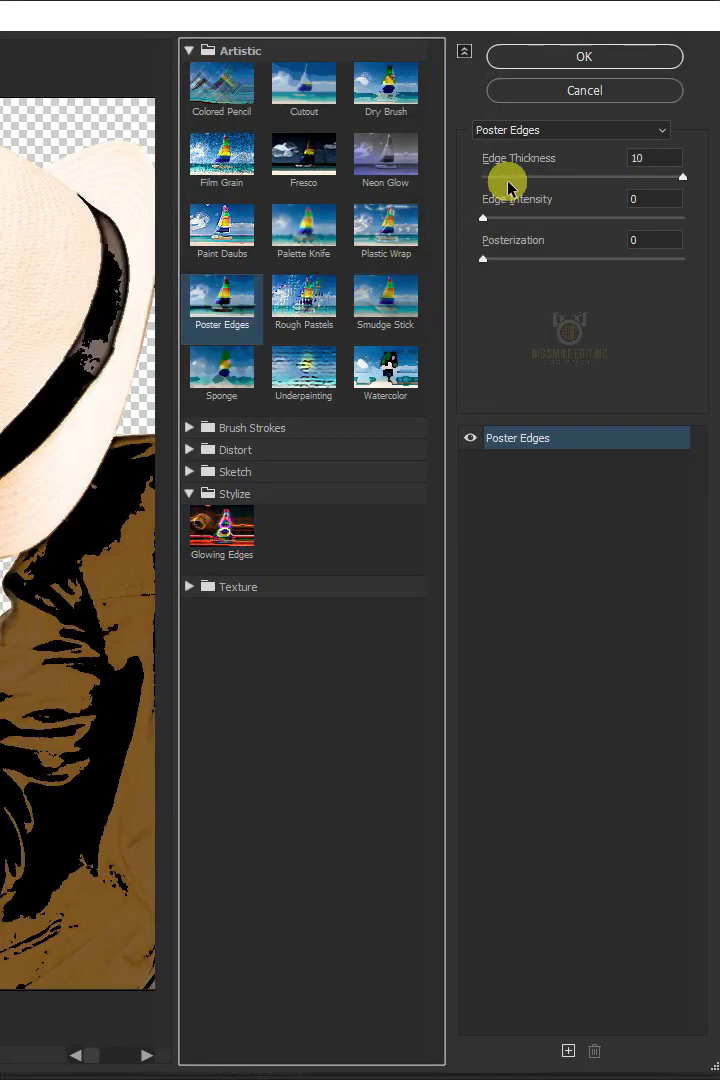
drag(508, 182, 581, 230)
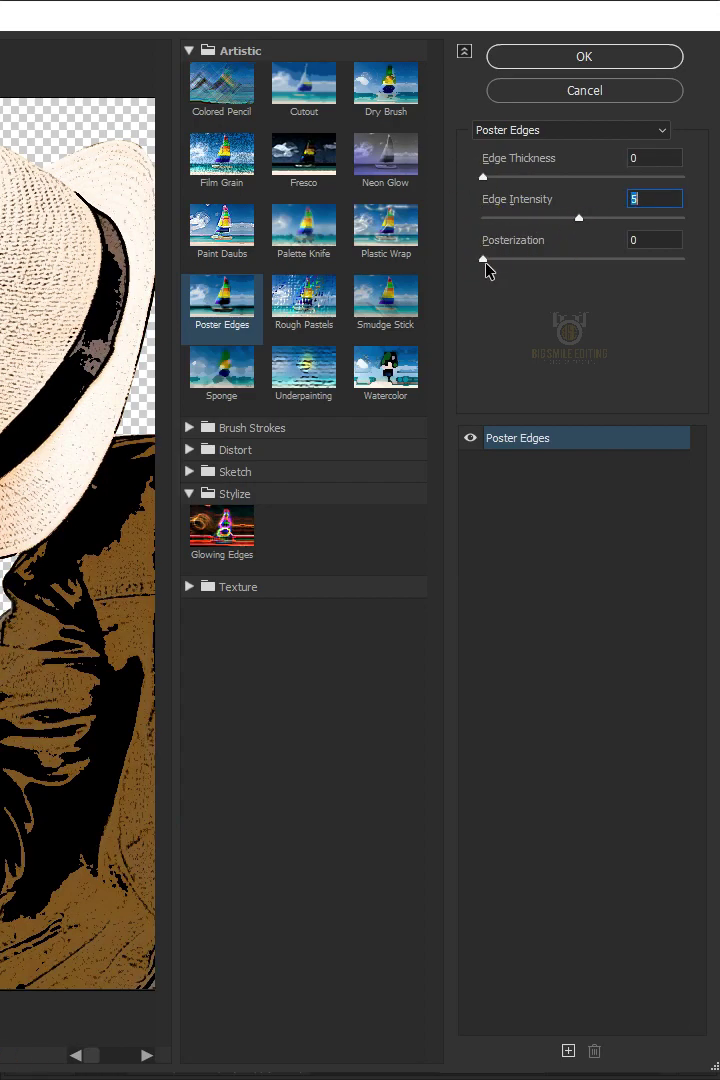
drag(486, 261, 690, 271)
click(585, 57)
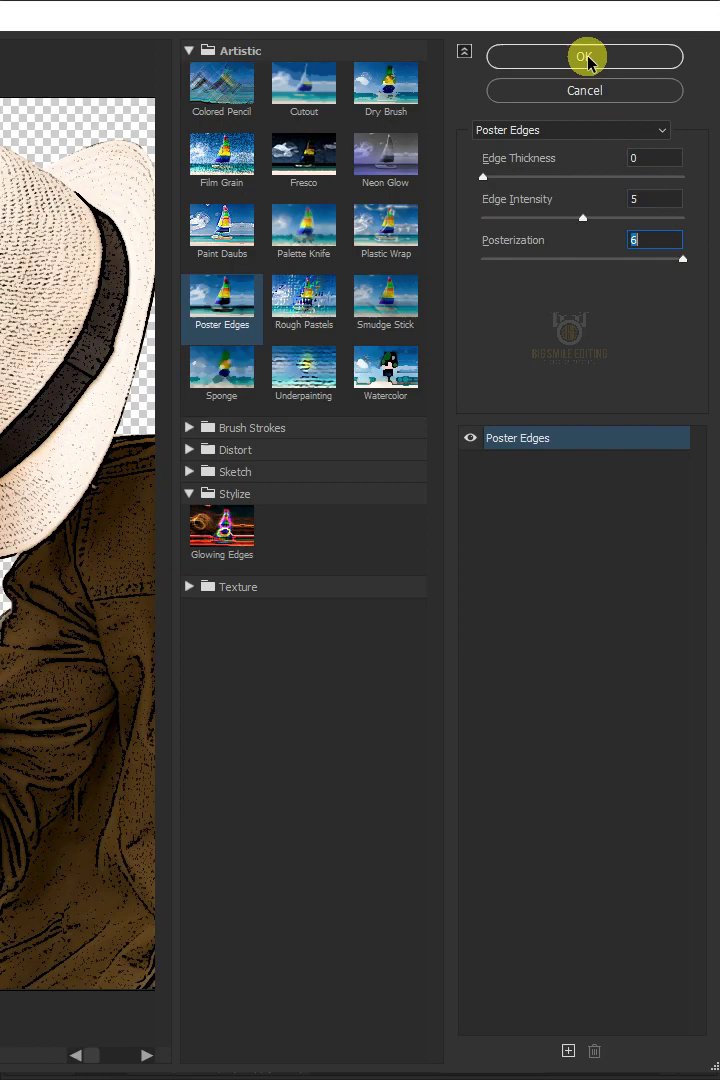
Apply a Threshold at level 75 to make the line art black and white.
click(117, 14)
mouse_move(160, 66)
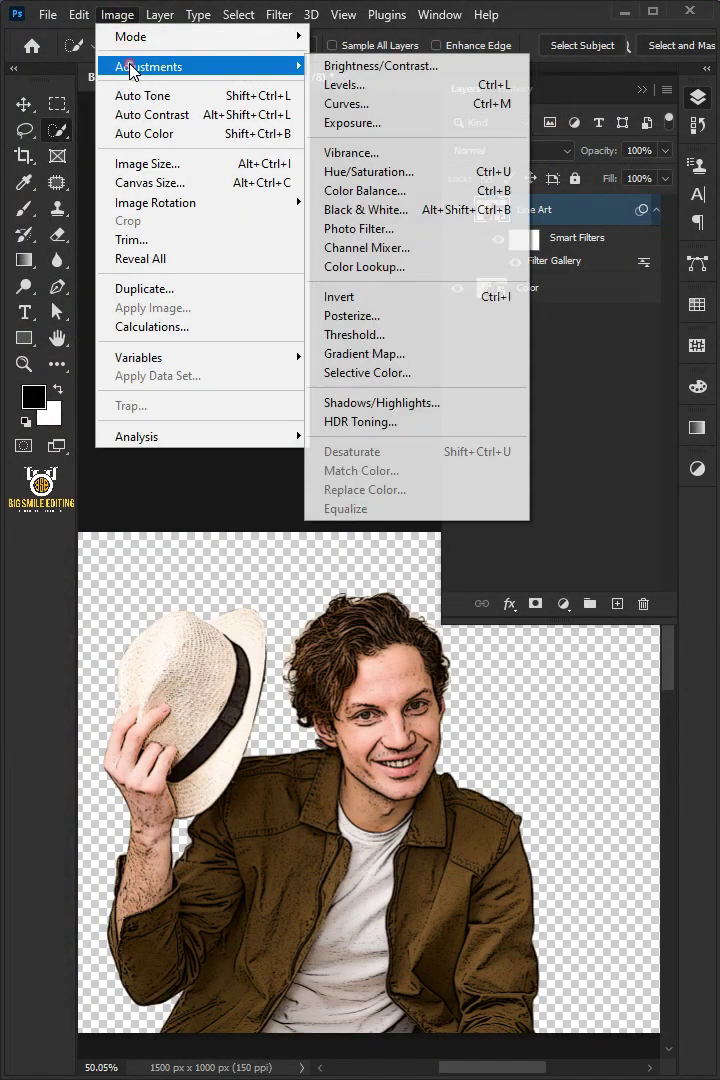
click(356, 334)
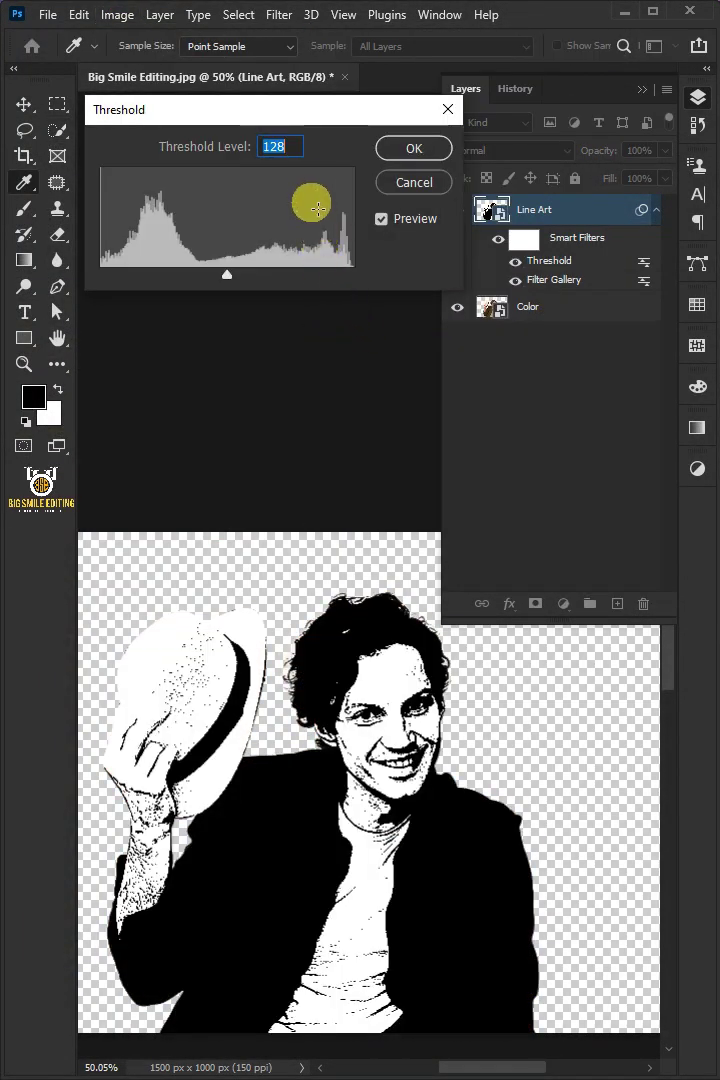
text(75)
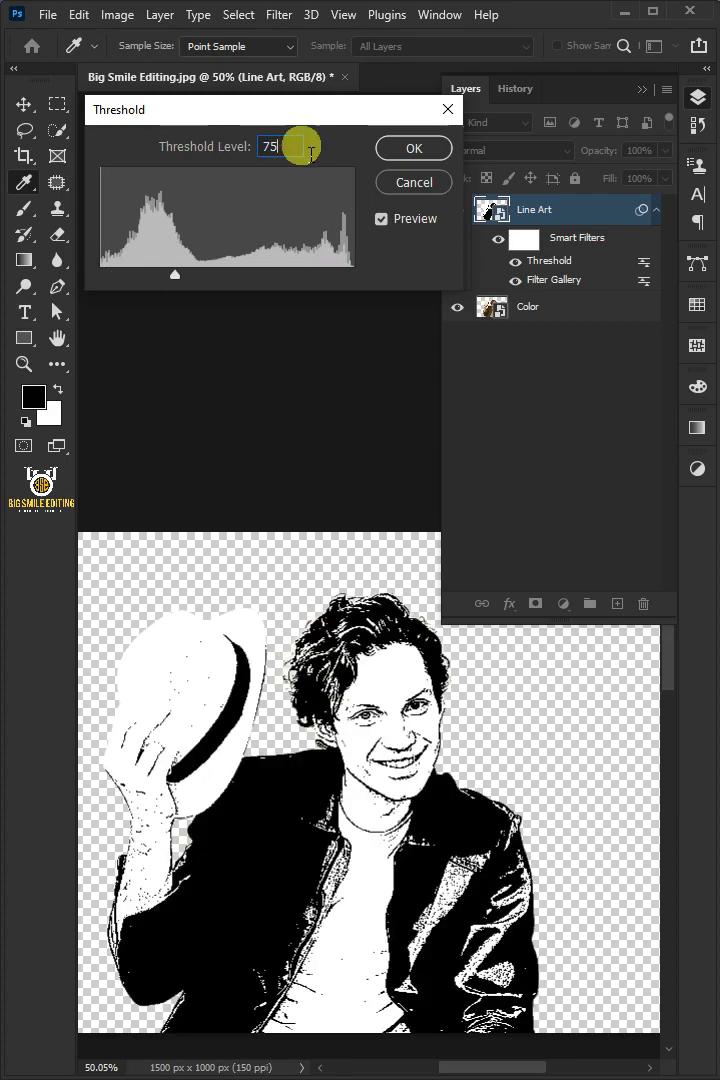
click(413, 148)
Apply Oil Paint with Stylization 4, Cleanliness 3, Scale 0.1, Bristle Detail 0 and lighting off.
click(280, 17)
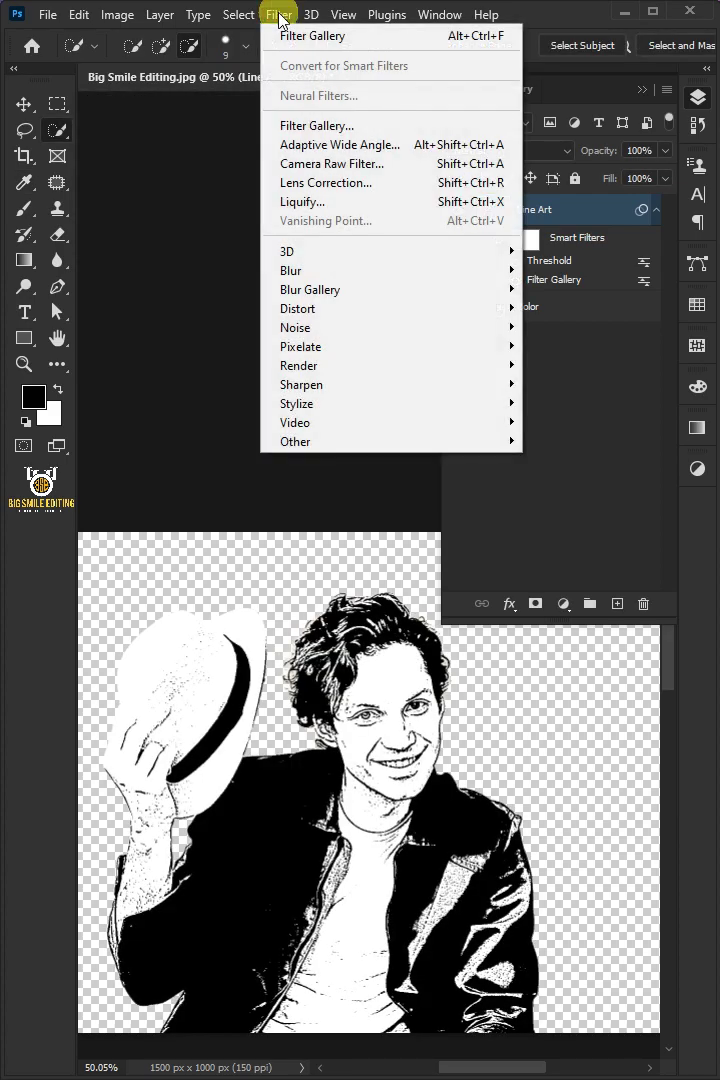
mouse_move(305, 405)
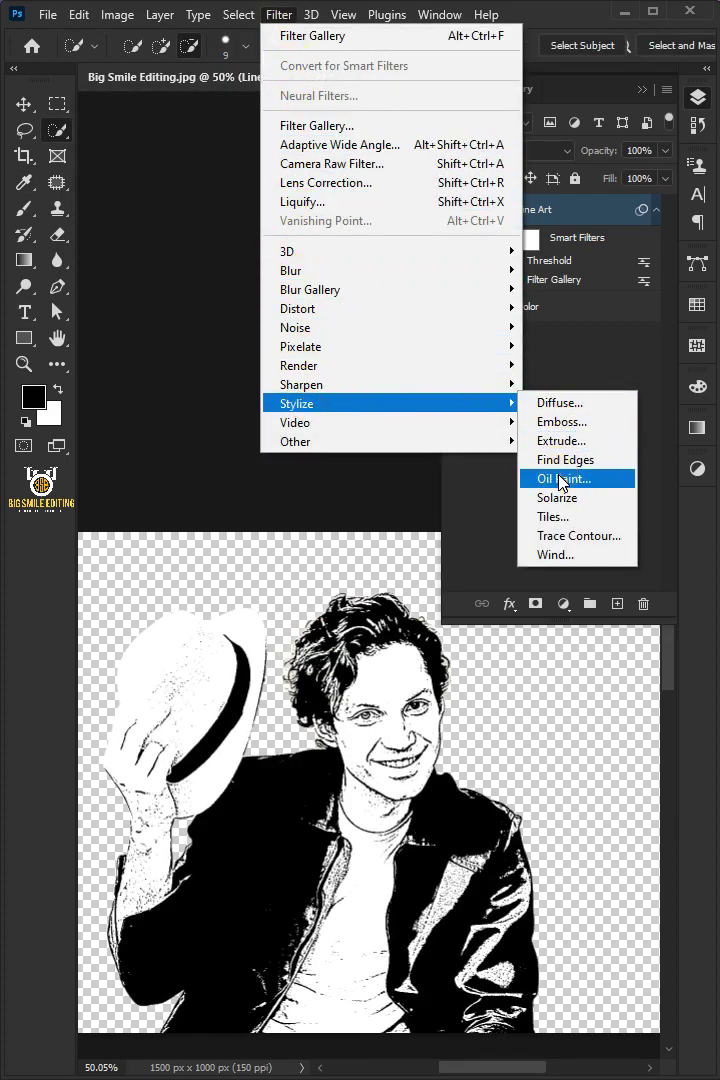
click(532, 545)
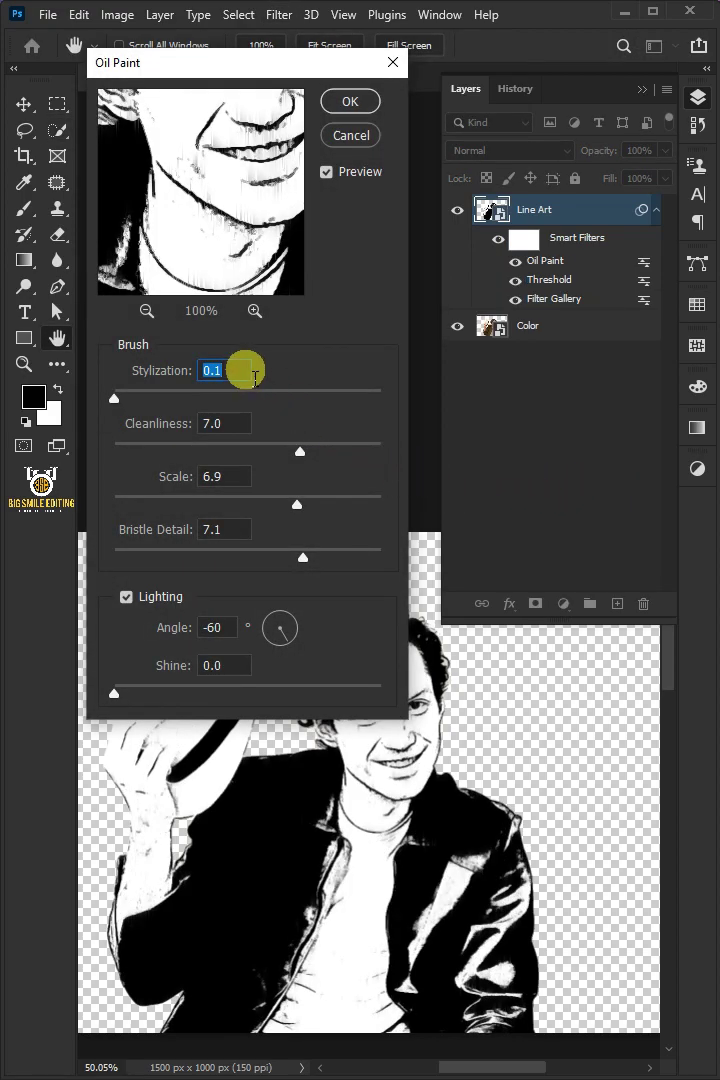
click(250, 423)
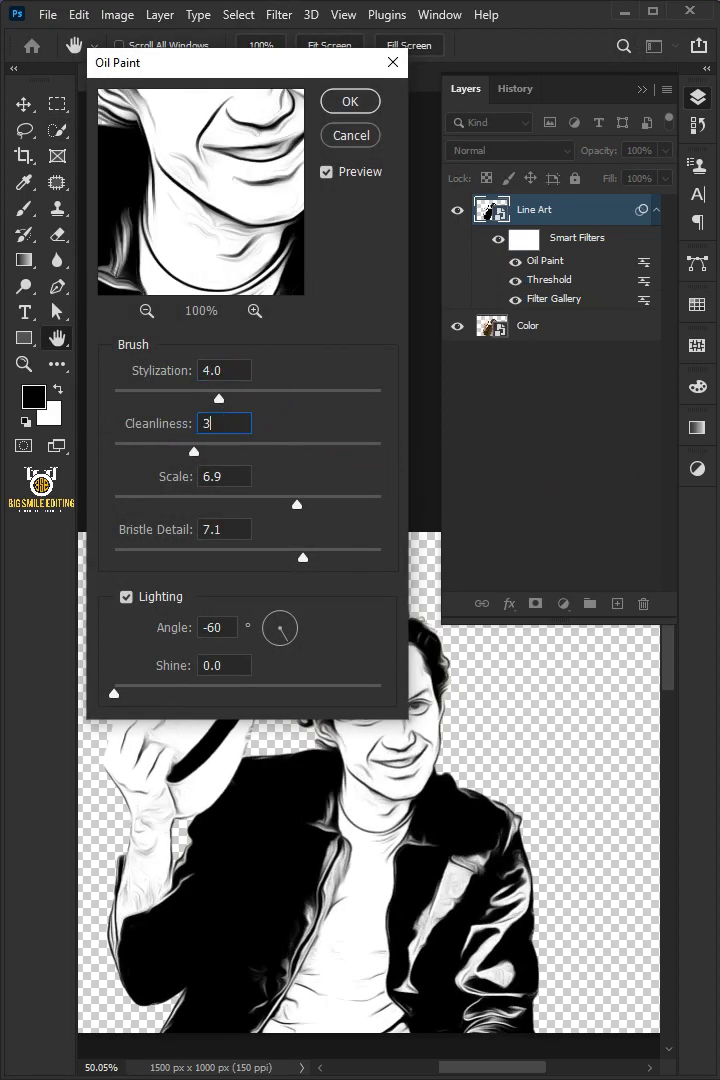
click(236, 480)
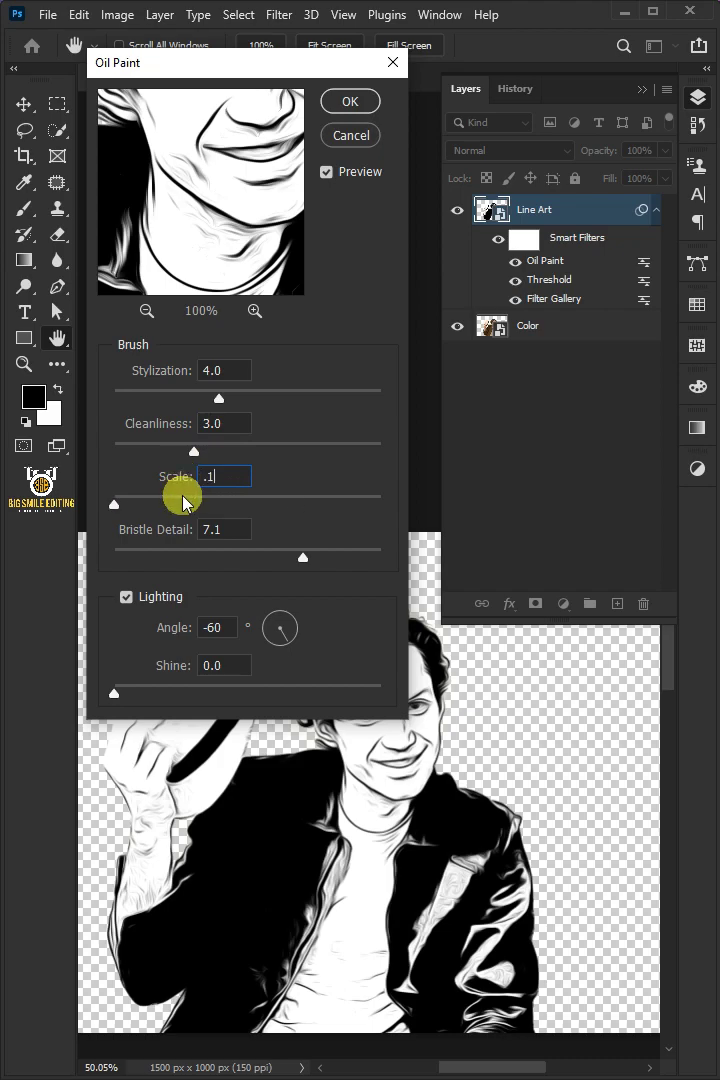
click(240, 538)
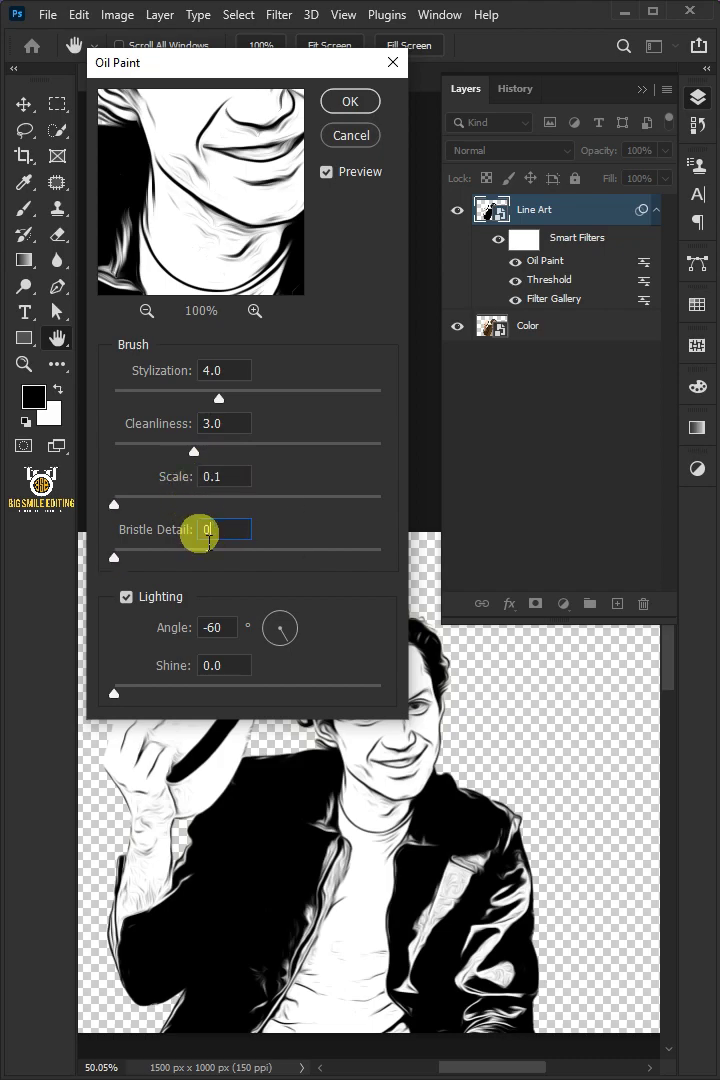
click(126, 599)
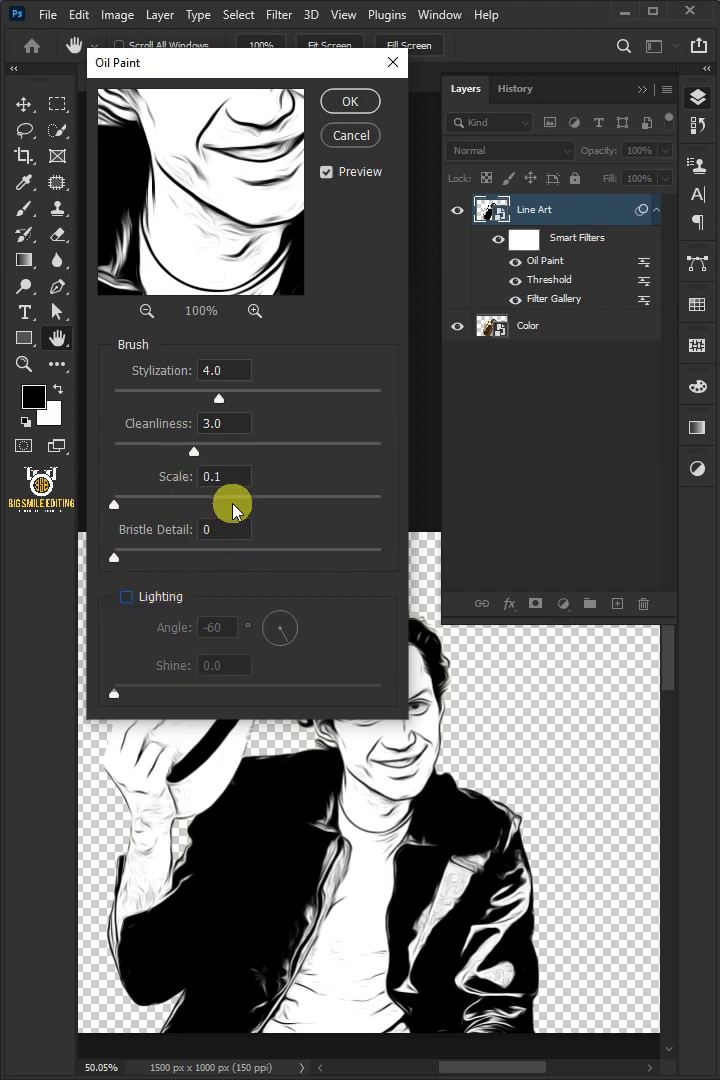
click(347, 104)
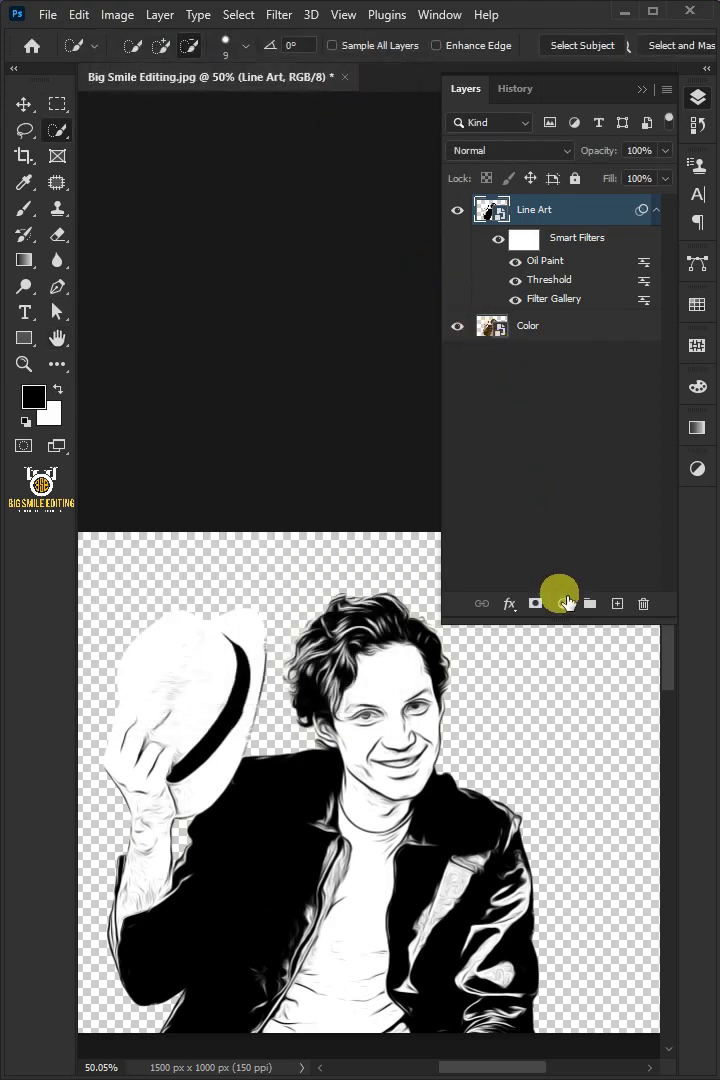
Add a Levels adjustment over the line art with input levels 155 / 1.00 / 165.
click(564, 603)
click(584, 707)
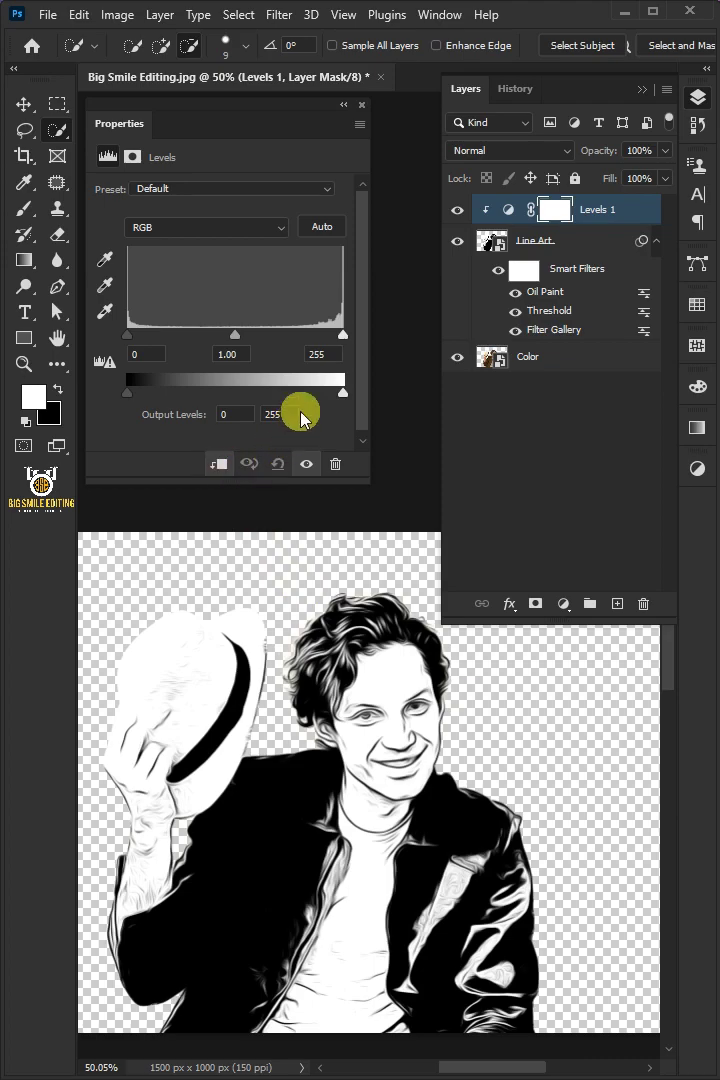
drag(343, 336, 271, 379)
drag(127, 335, 218, 341)
click(361, 104)
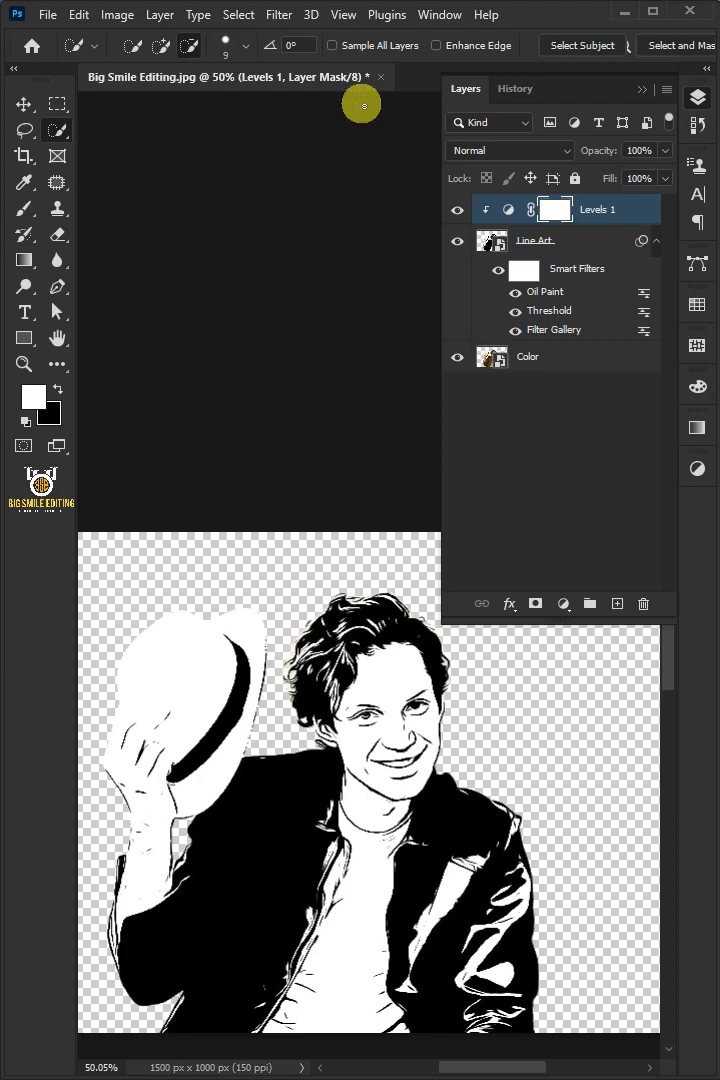
Set the Line Art layer's blend mode to Multiply.
click(565, 243)
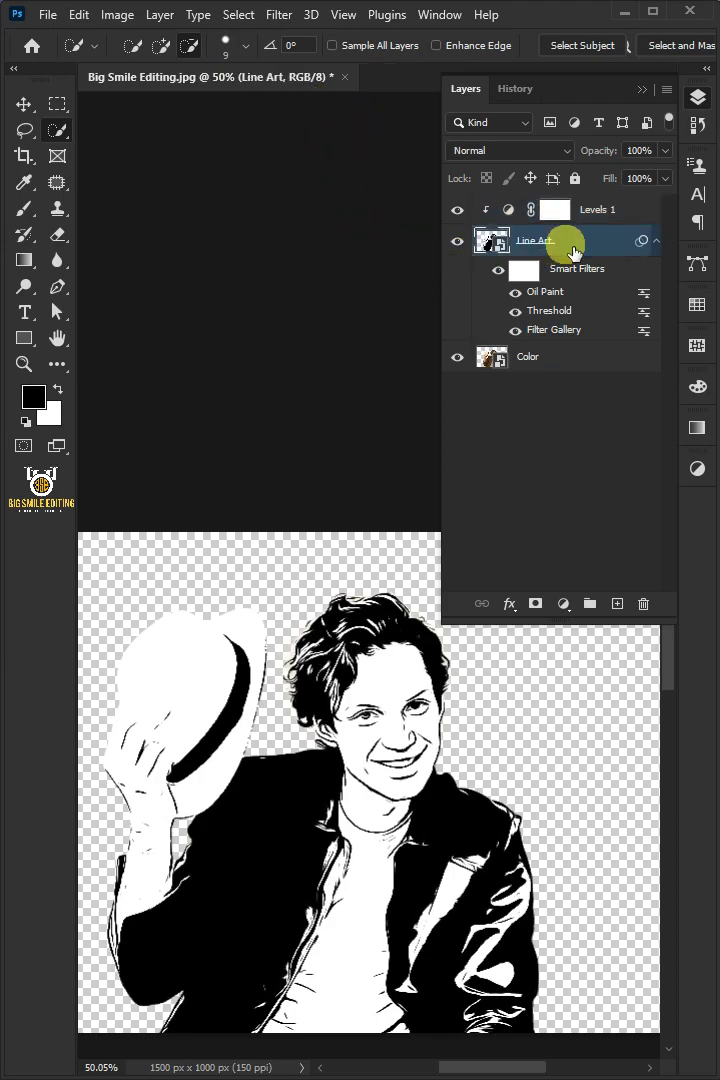
click(557, 150)
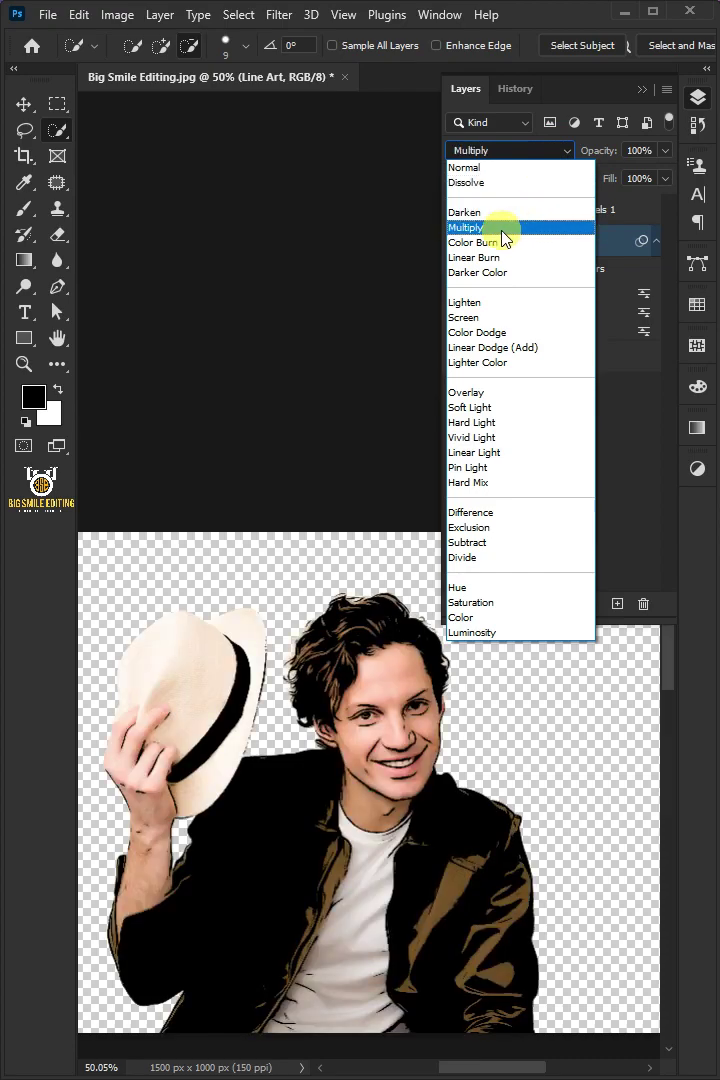
click(499, 229)
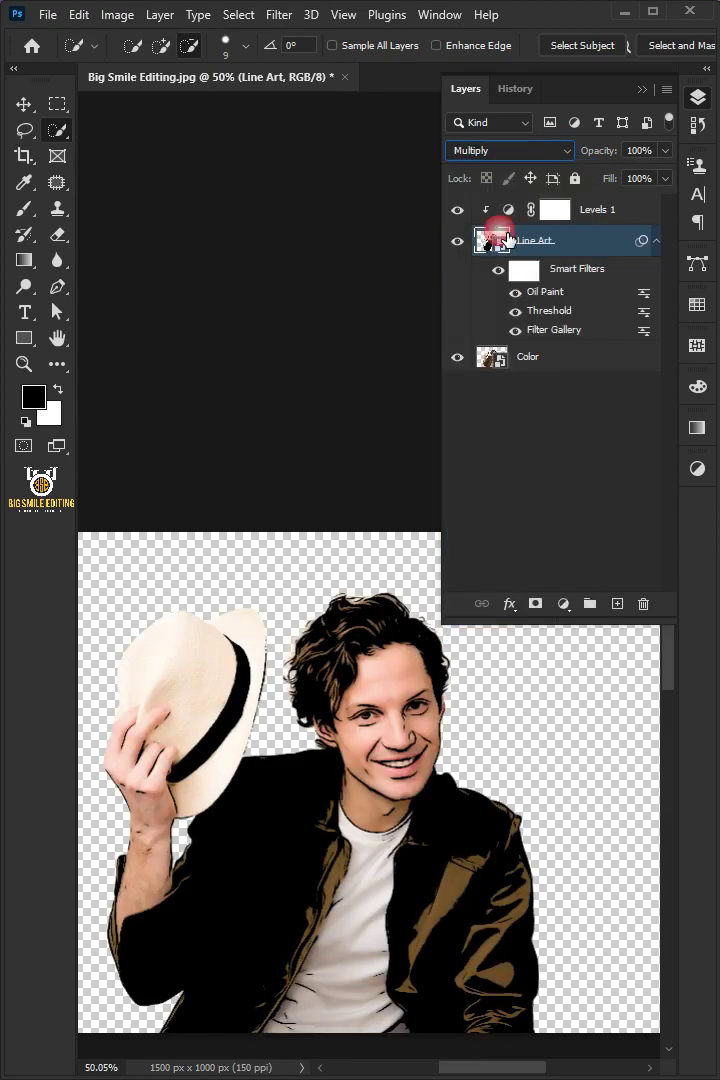
click(570, 360)
Apply Surface Blur to the Color layer with radius 25 and threshold 15.
click(279, 14)
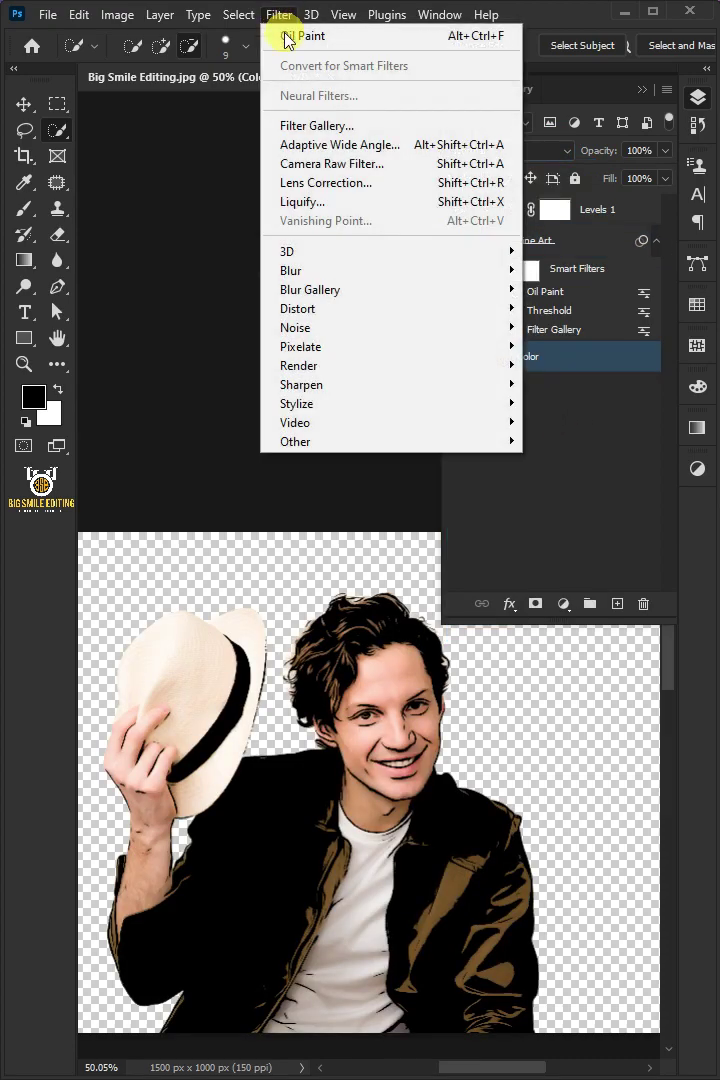
mouse_move(464, 270)
click(568, 459)
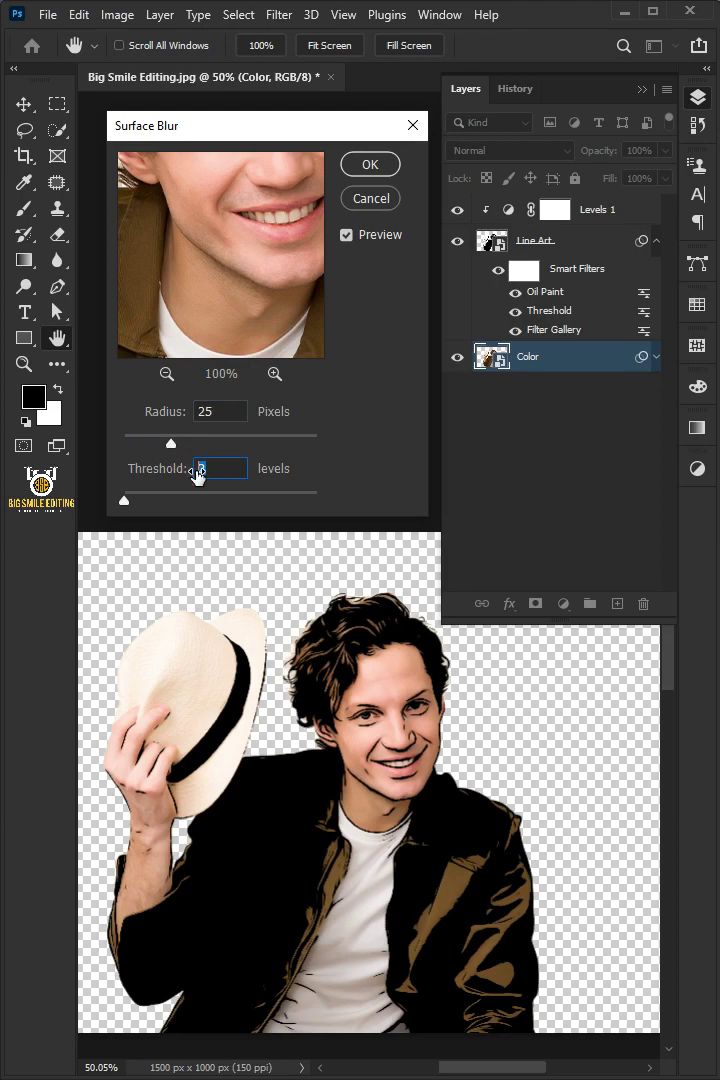
text(15)
click(370, 166)
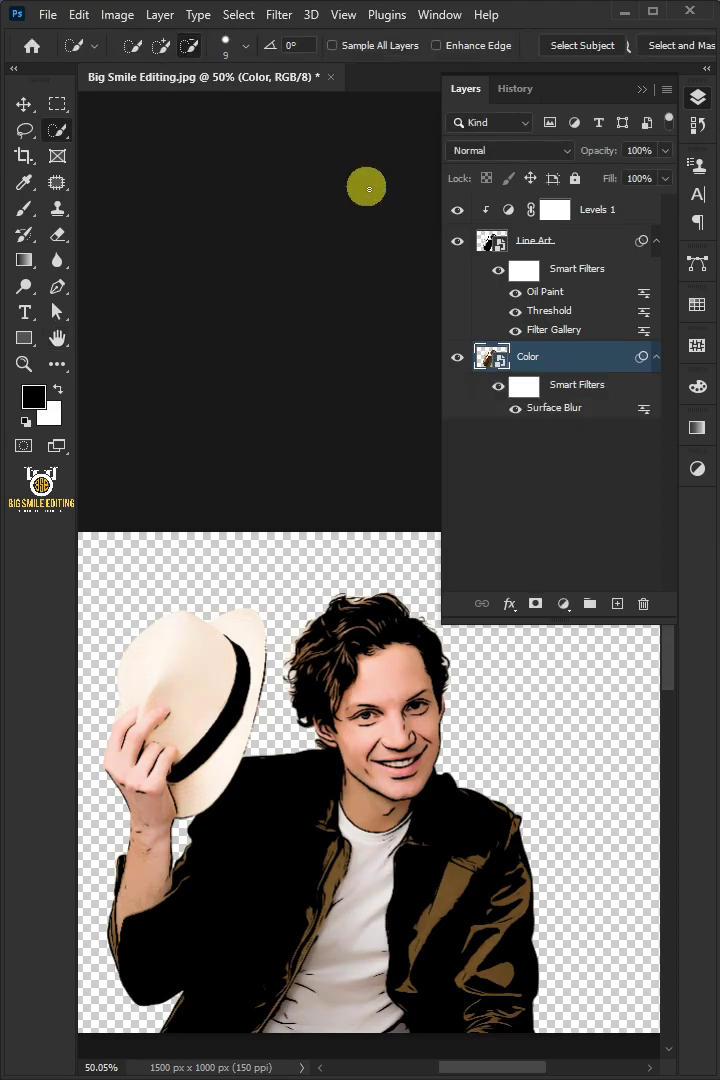
Add an Oil Paint filter (stylization 5) to the Color layer.
click(279, 14)
mouse_move(300, 403)
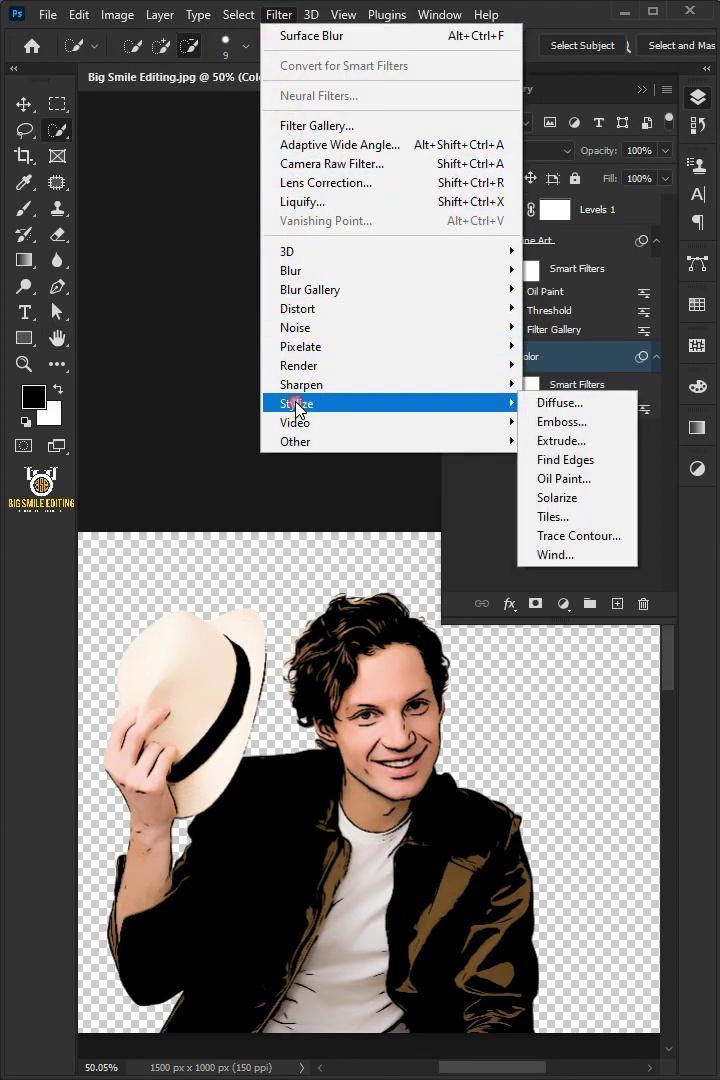
click(562, 478)
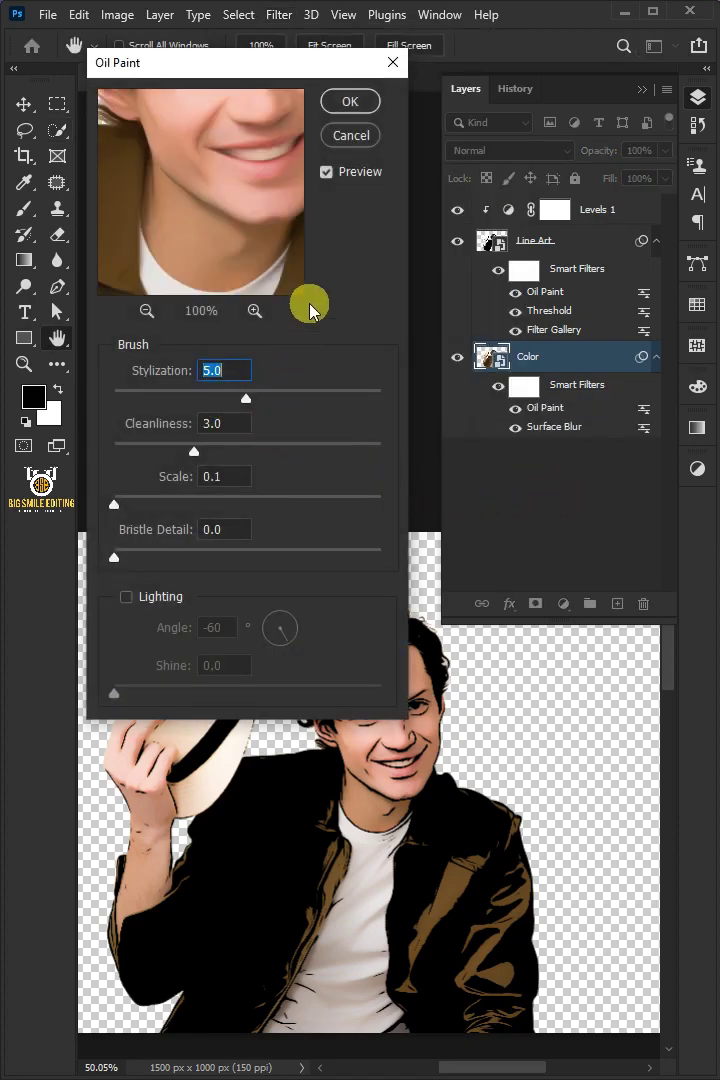
click(350, 102)
Apply the Cutout filter to the Color layer: 4 levels, edge simplicity 4, edge fidelity 2.
click(279, 16)
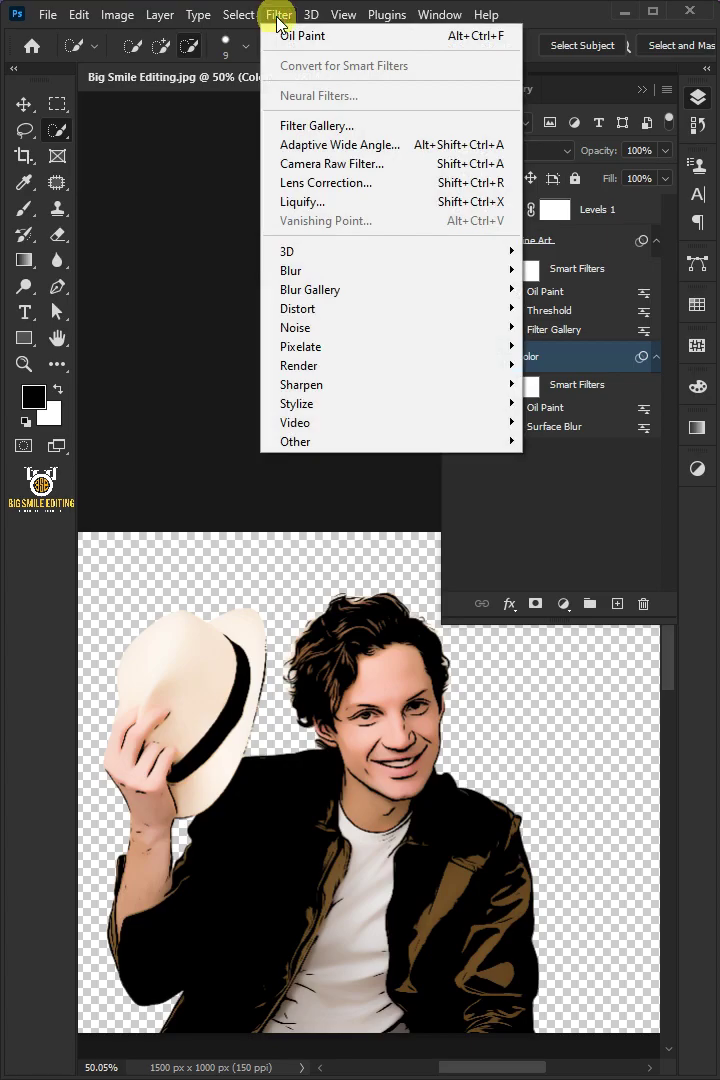
click(301, 125)
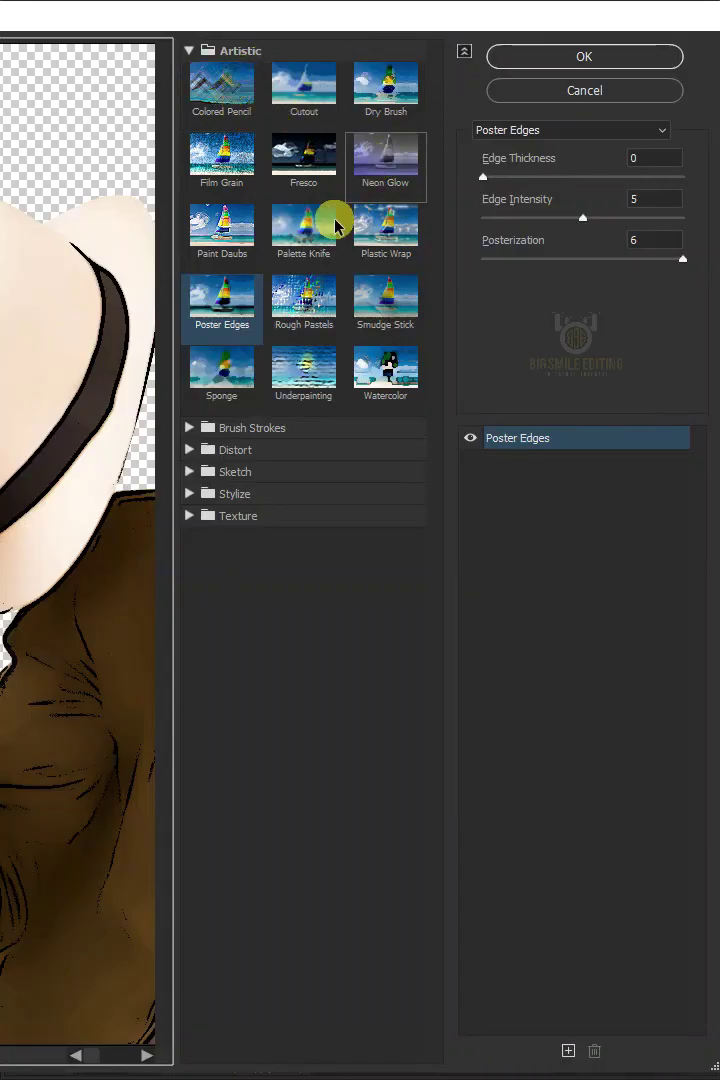
click(299, 93)
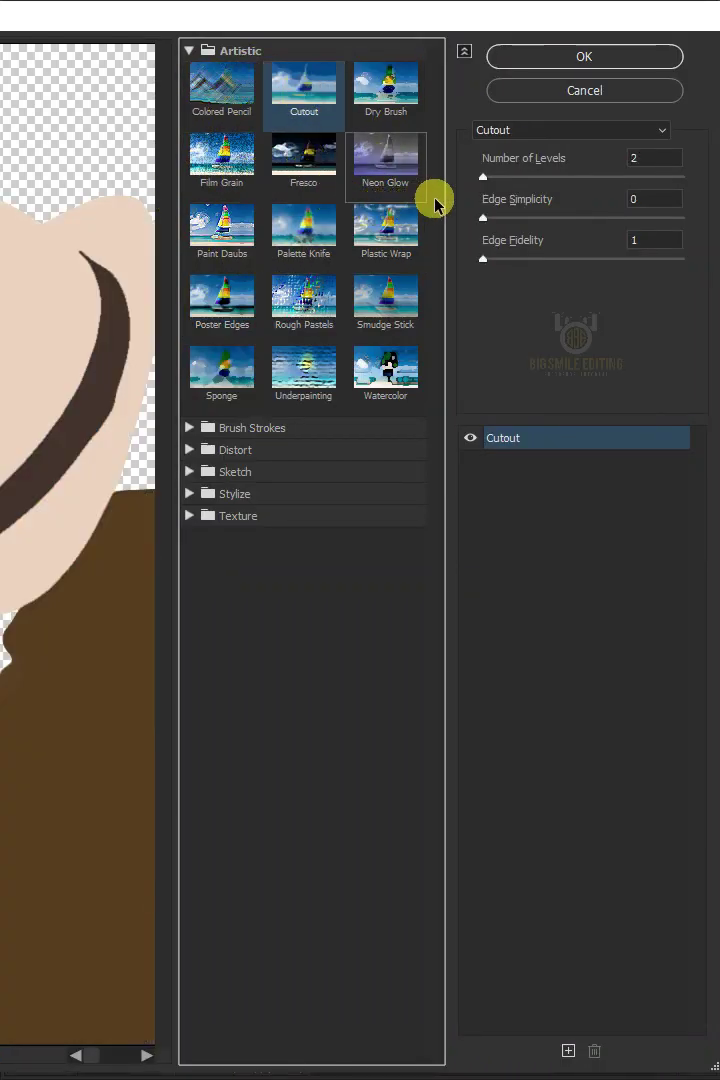
drag(495, 178, 556, 181)
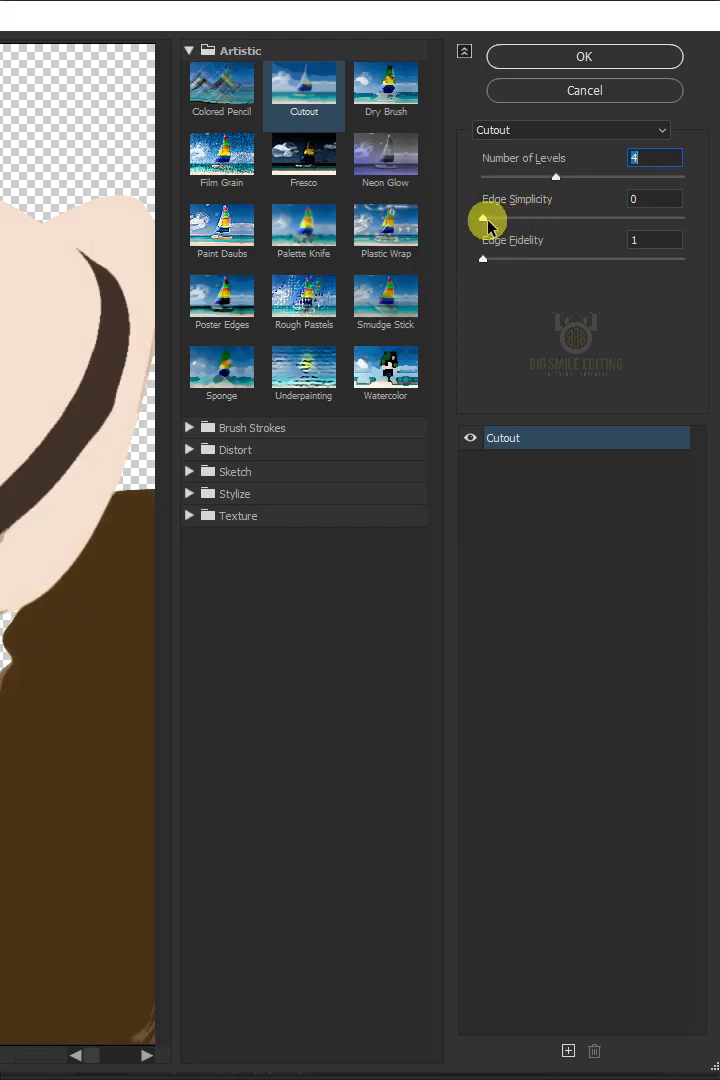
drag(490, 220, 553, 229)
click(493, 260)
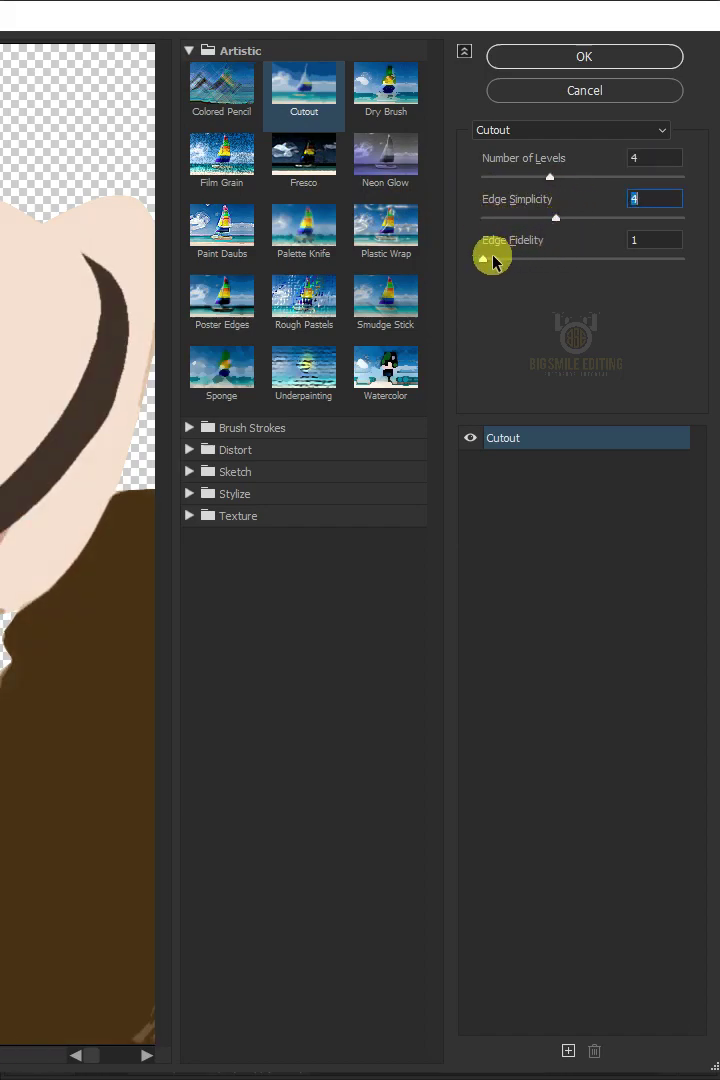
click(582, 57)
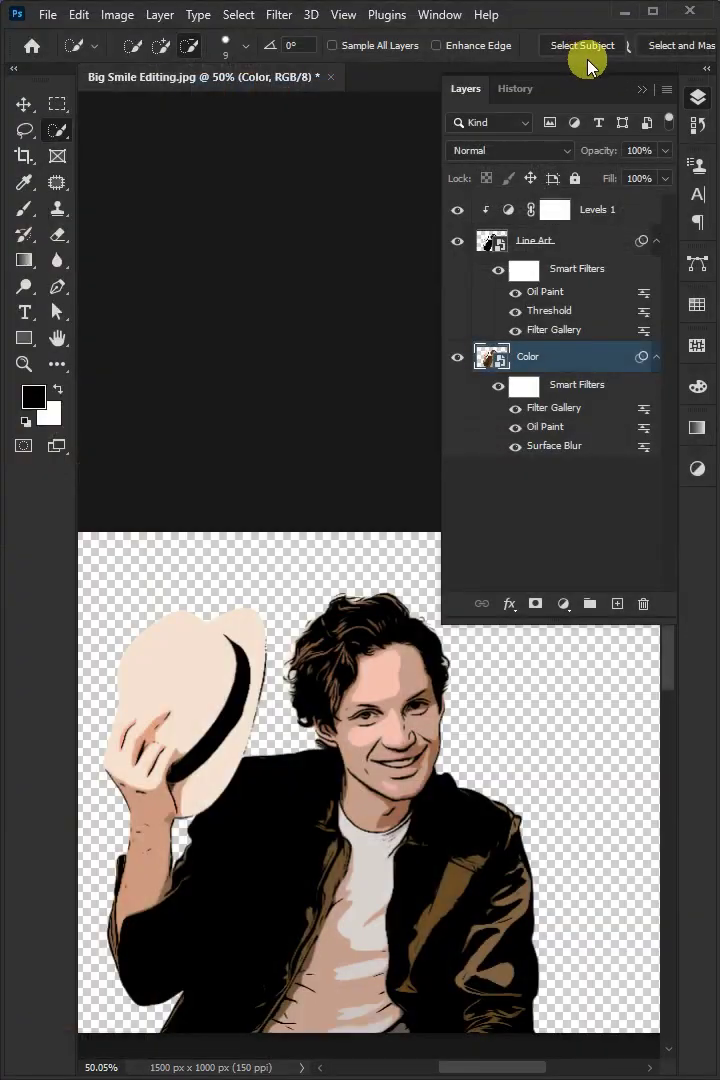
Add a clipped Hue/Saturation adjustment raising saturation to +35.
click(565, 604)
click(600, 784)
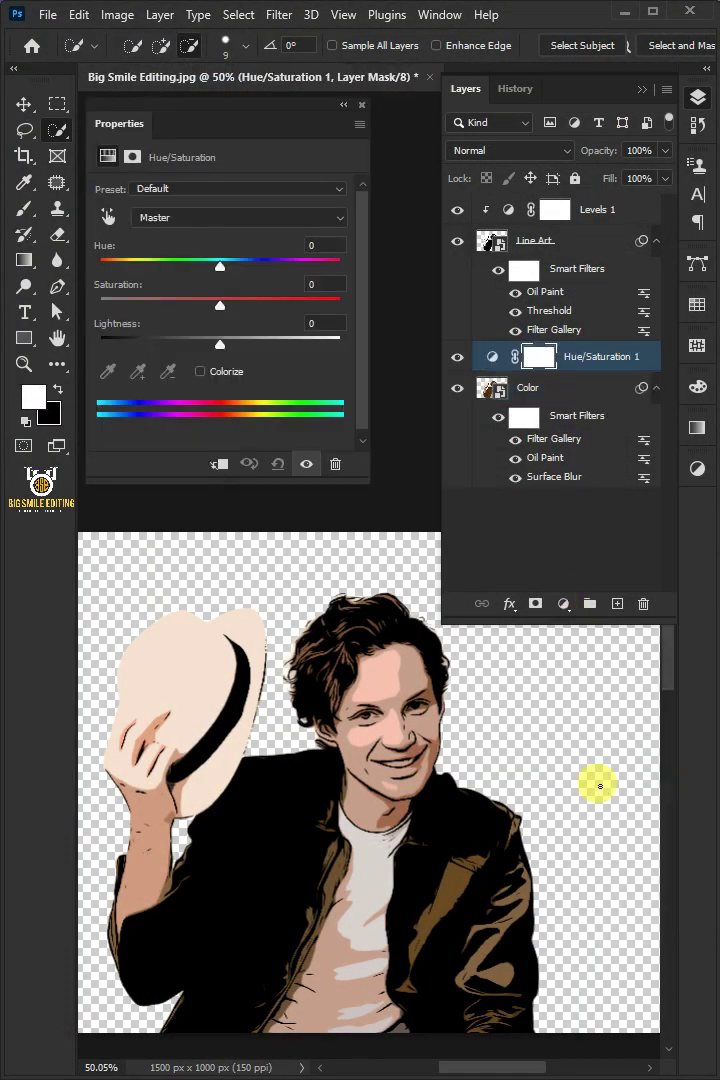
click(222, 464)
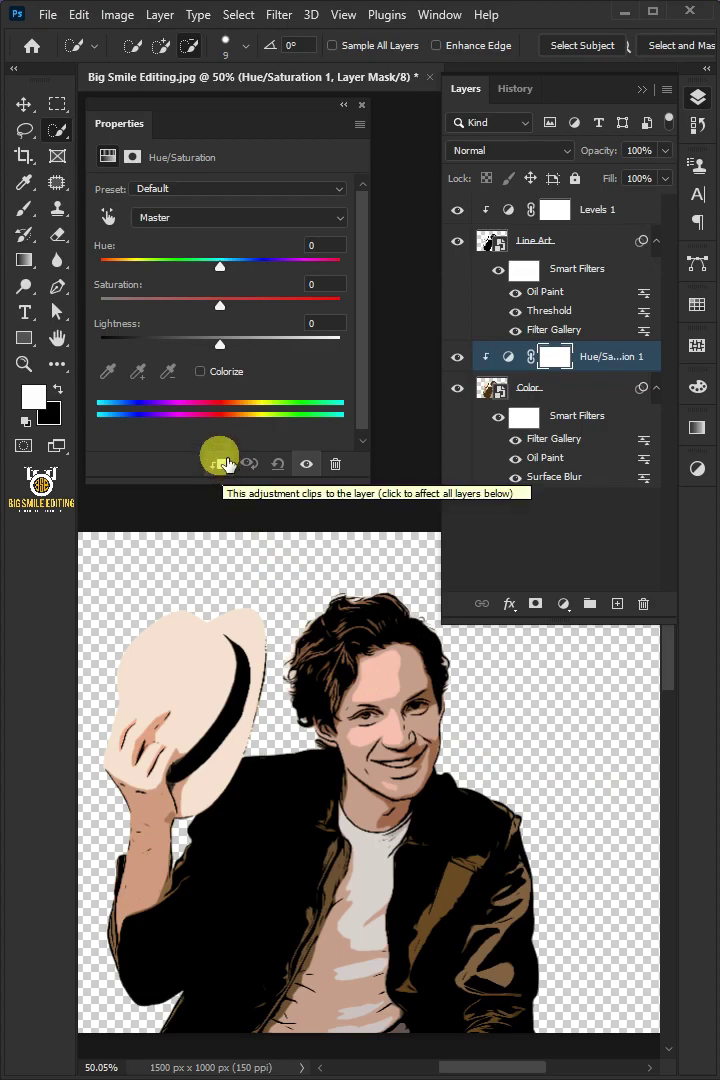
drag(286, 311, 263, 306)
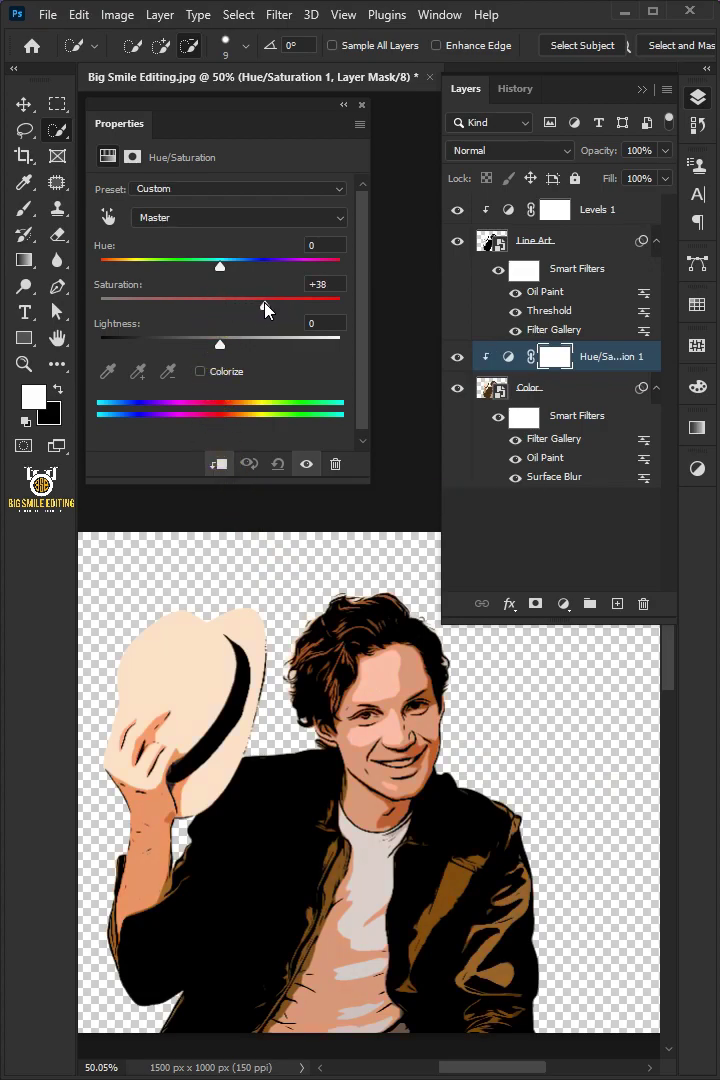
click(378, 404)
Add a clipped Levels adjustment with output black set to 35.
click(563, 604)
click(588, 706)
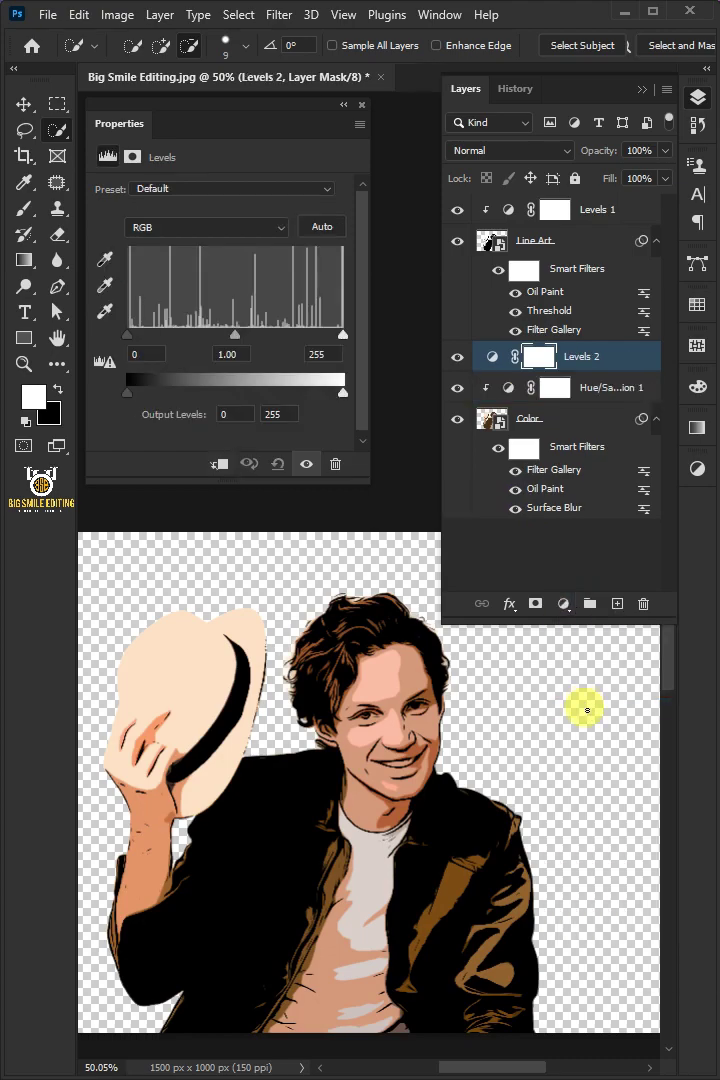
click(221, 464)
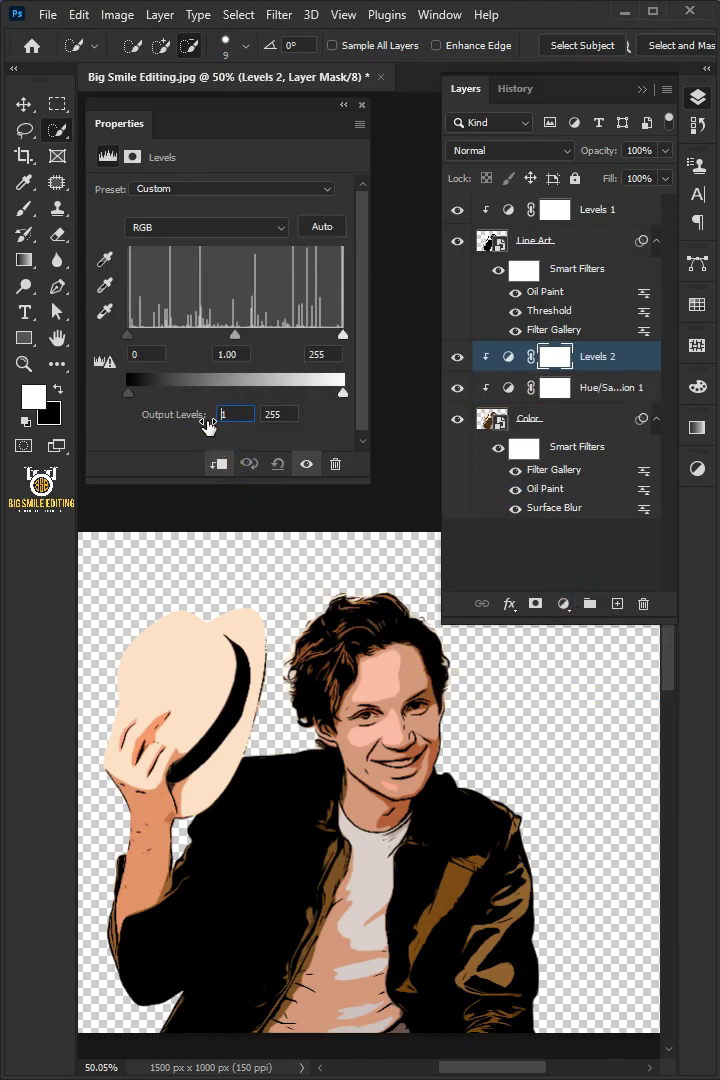
drag(224, 437, 238, 438)
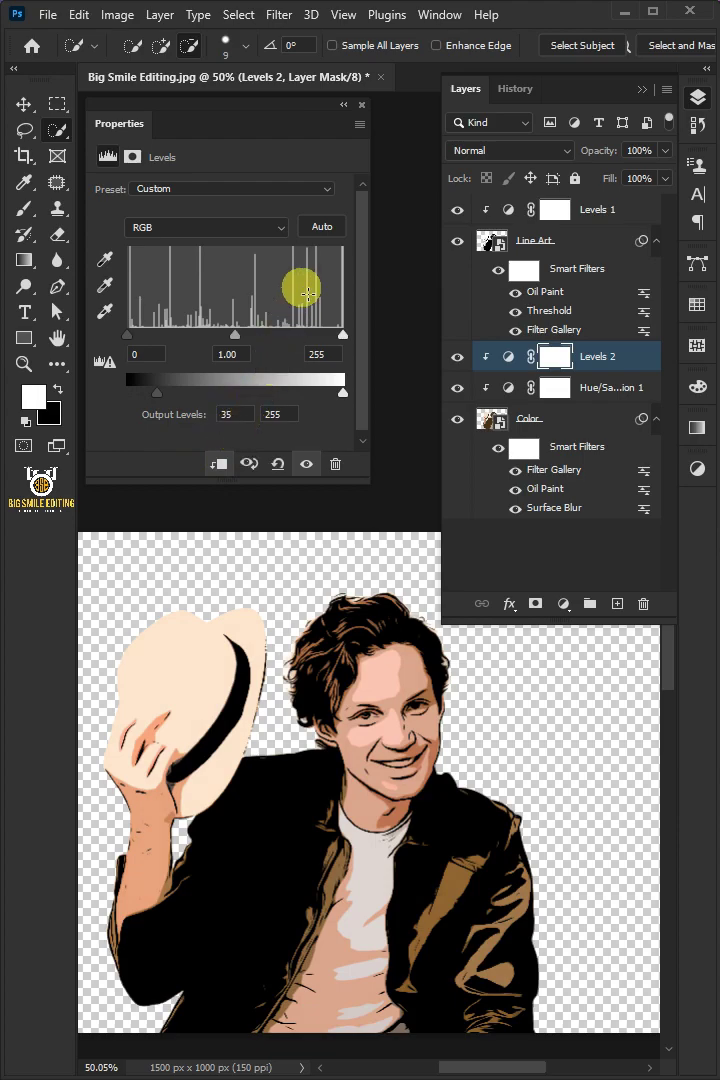
click(361, 104)
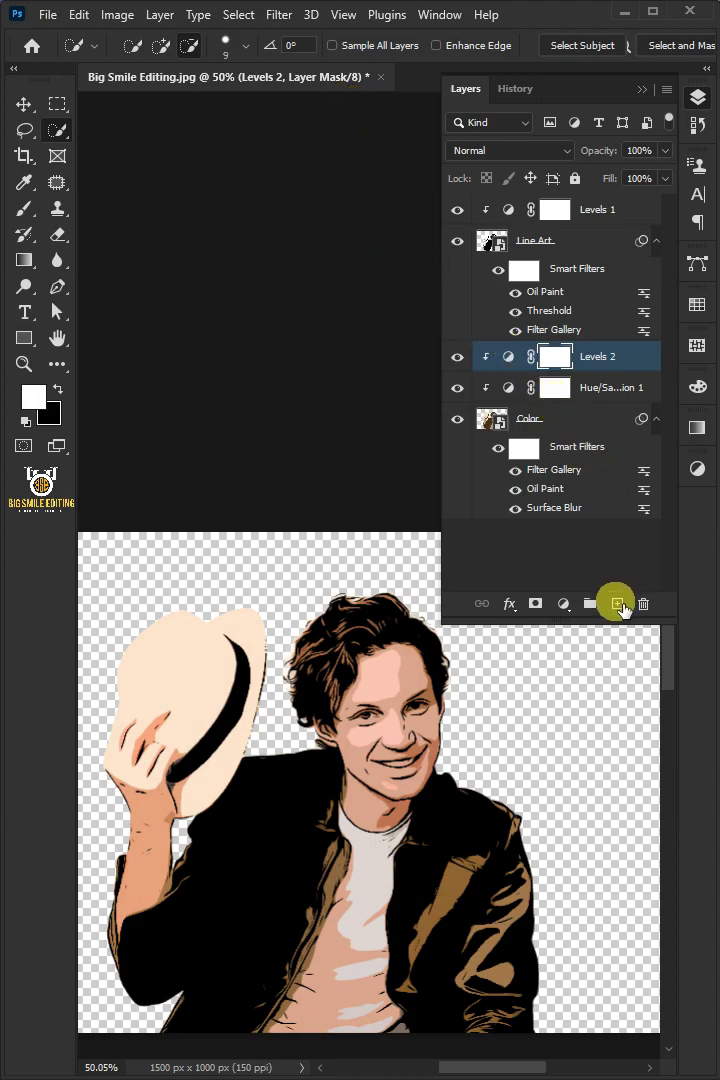
Add a new empty layer named Eyes.
click(618, 604)
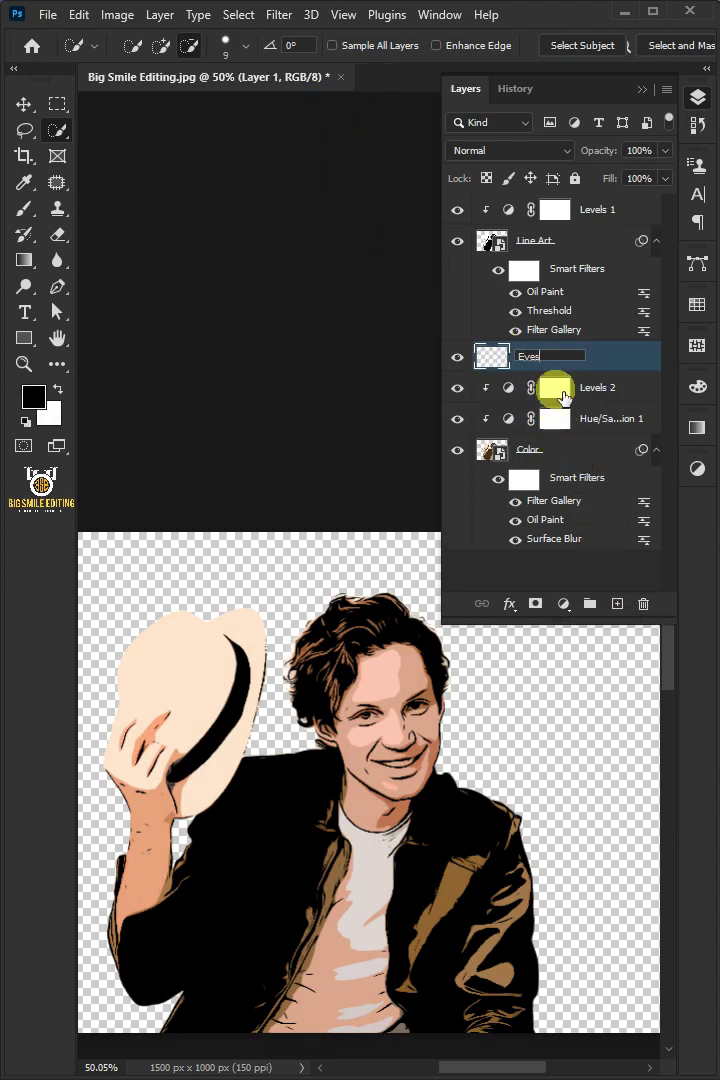
text(Eyes)
key(Return)
Switch to a small Pencil Tool with white as the foreground colour.
click(26, 209)
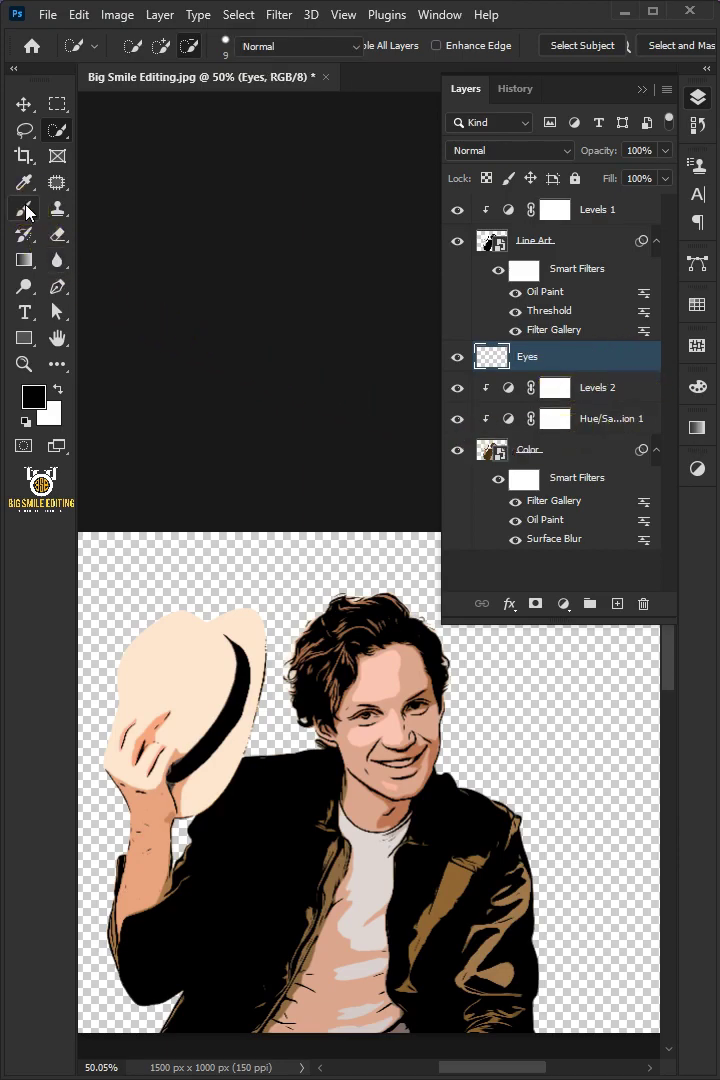
right_click(26, 209)
click(110, 223)
click(149, 46)
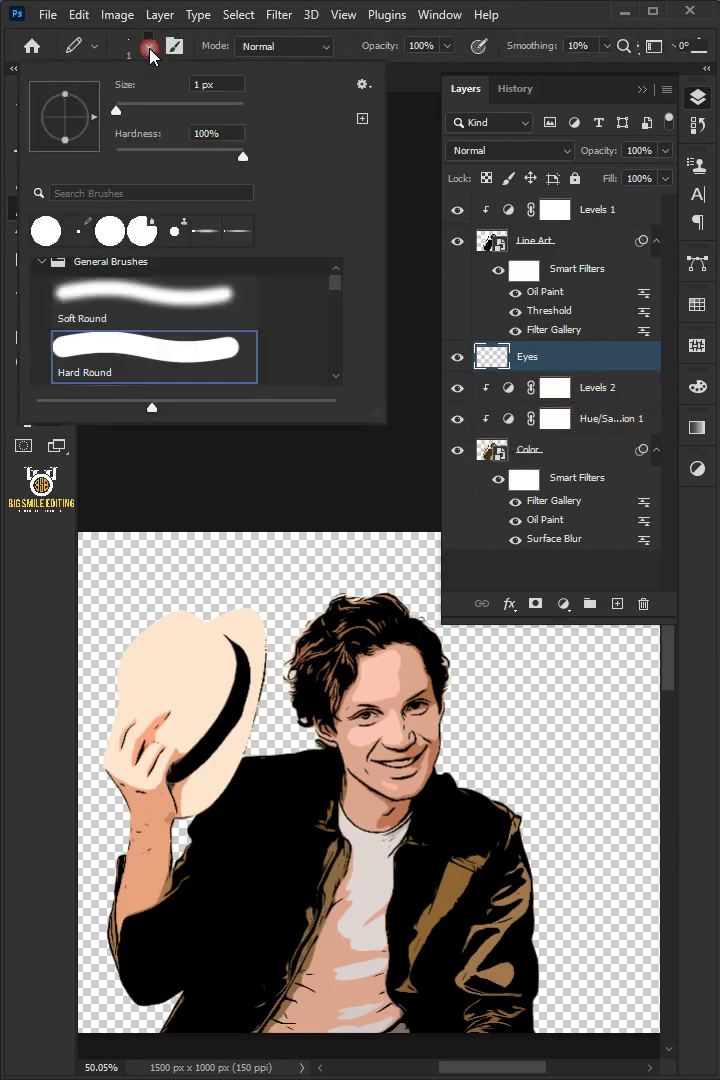
double_click(170, 295)
click(57, 389)
click(42, 400)
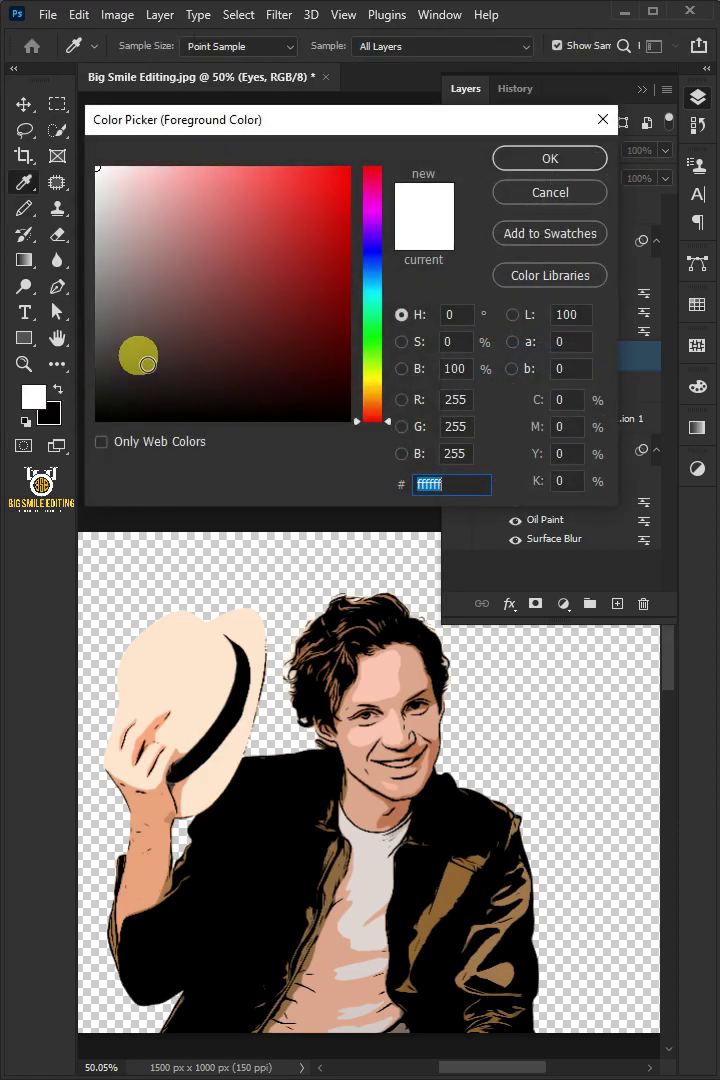
click(520, 168)
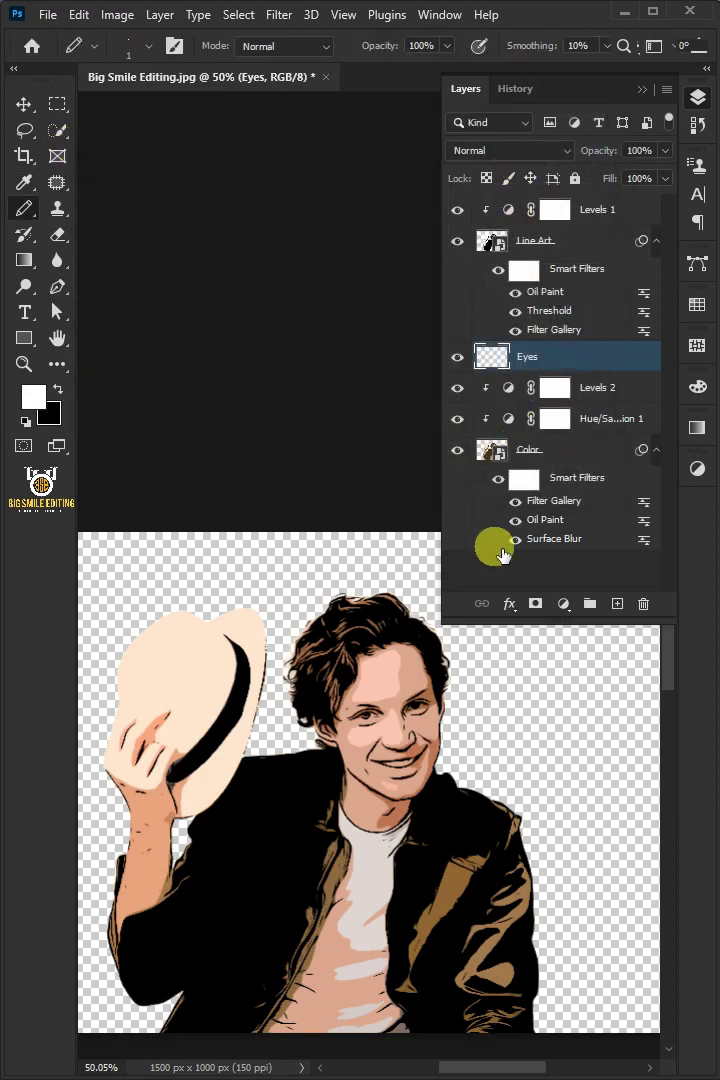
Paint white Pencil strokes over both eye whites and the teeth on the Eyes layer.
scroll(301, 759, up, 8)
scroll(195, 688, down, 1)
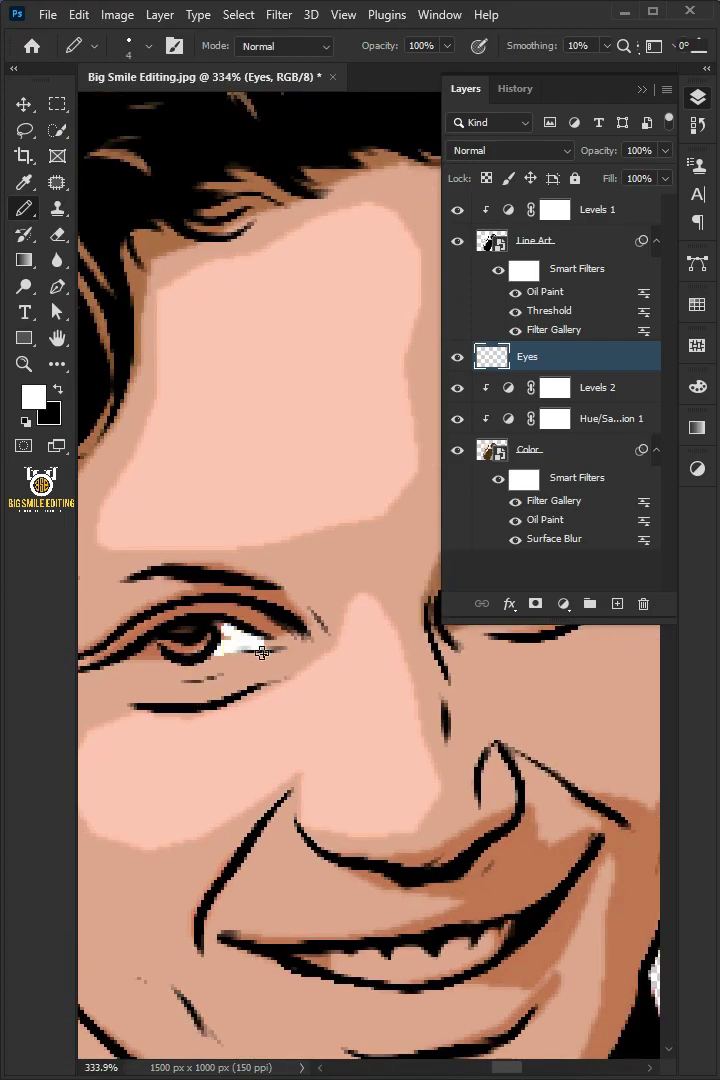
scroll(240, 655, right, 3)
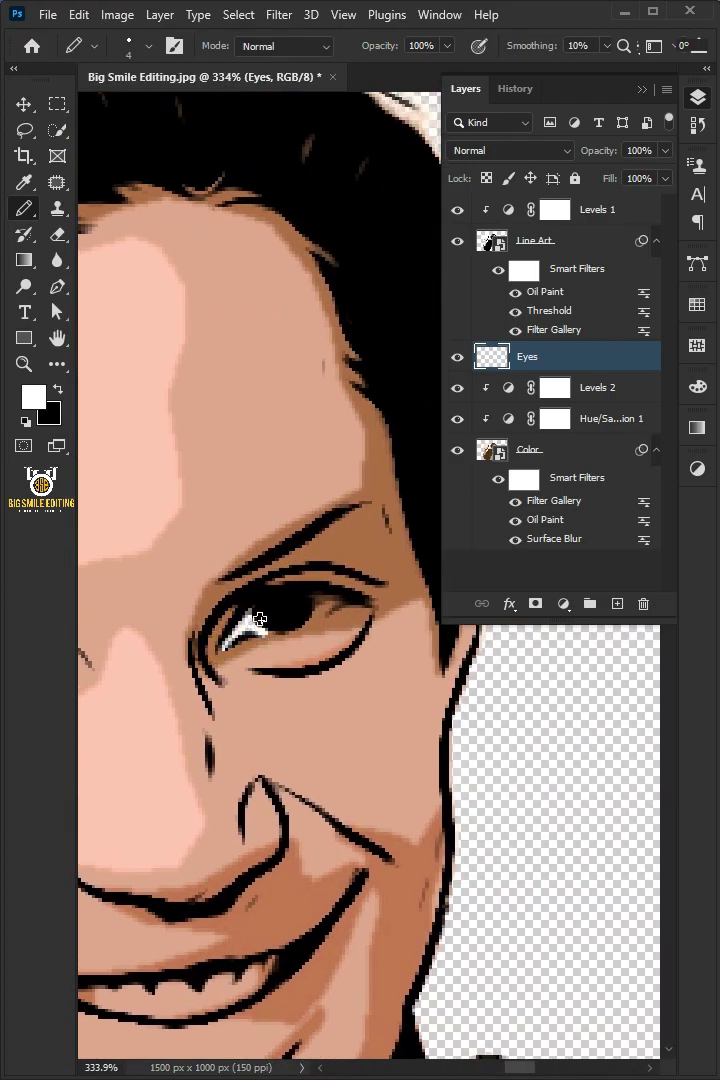
drag(240, 875, 319, 797)
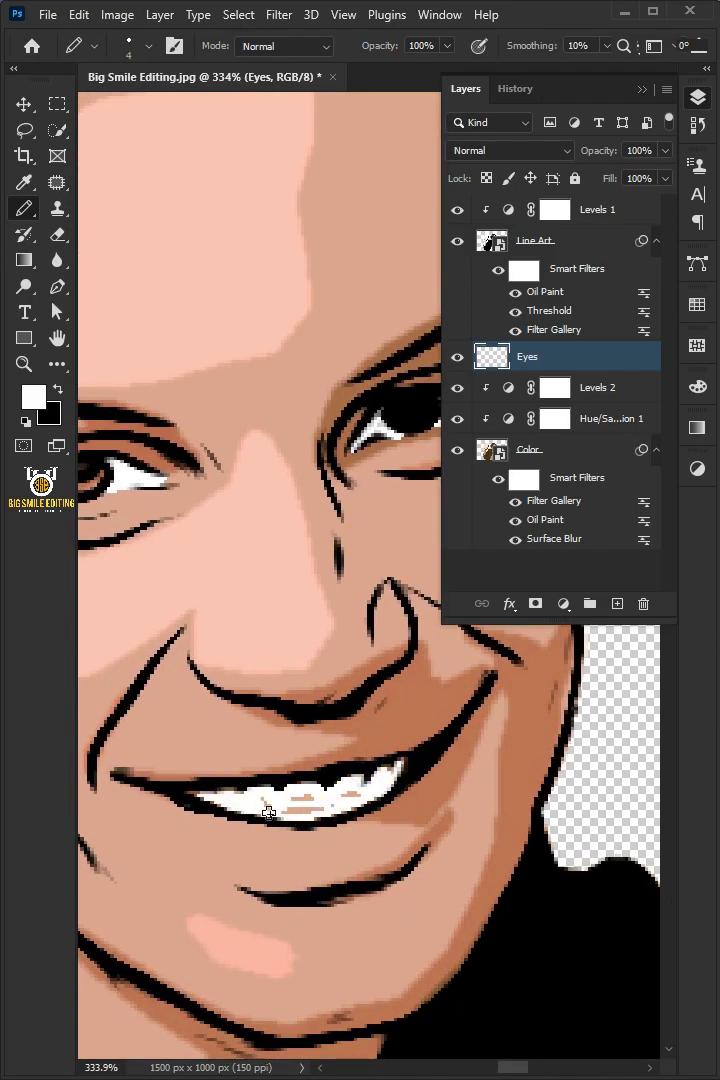
drag(316, 810, 507, 747)
Add a Solid Color fill layer set to teal #02b0c5.
click(563, 605)
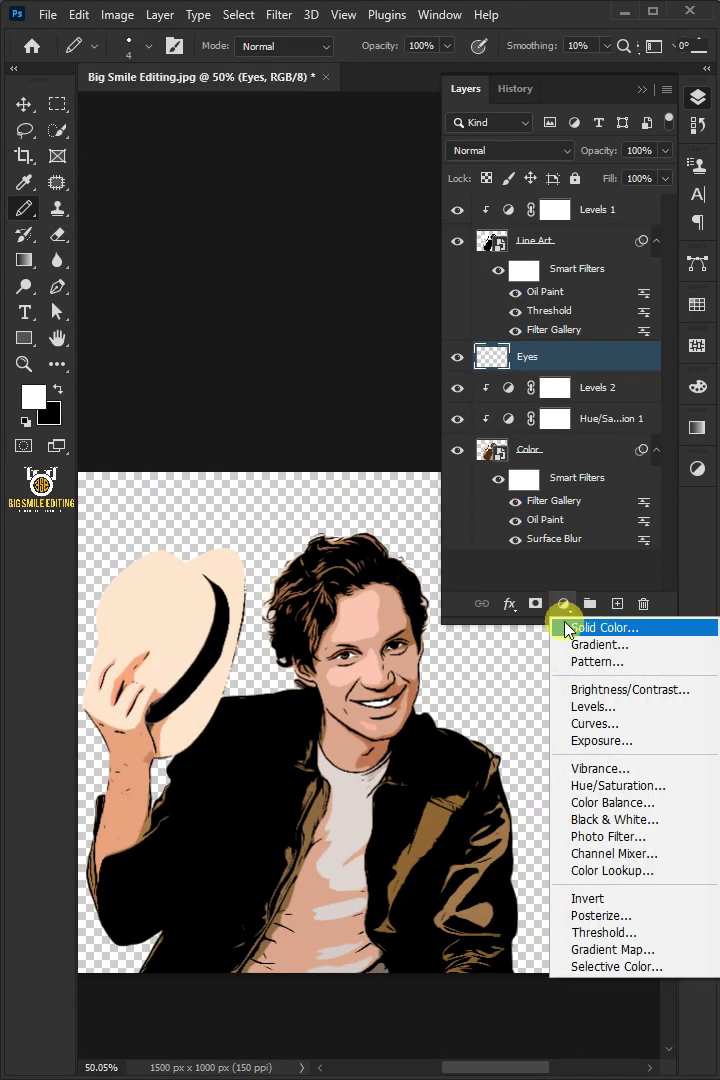
click(666, 628)
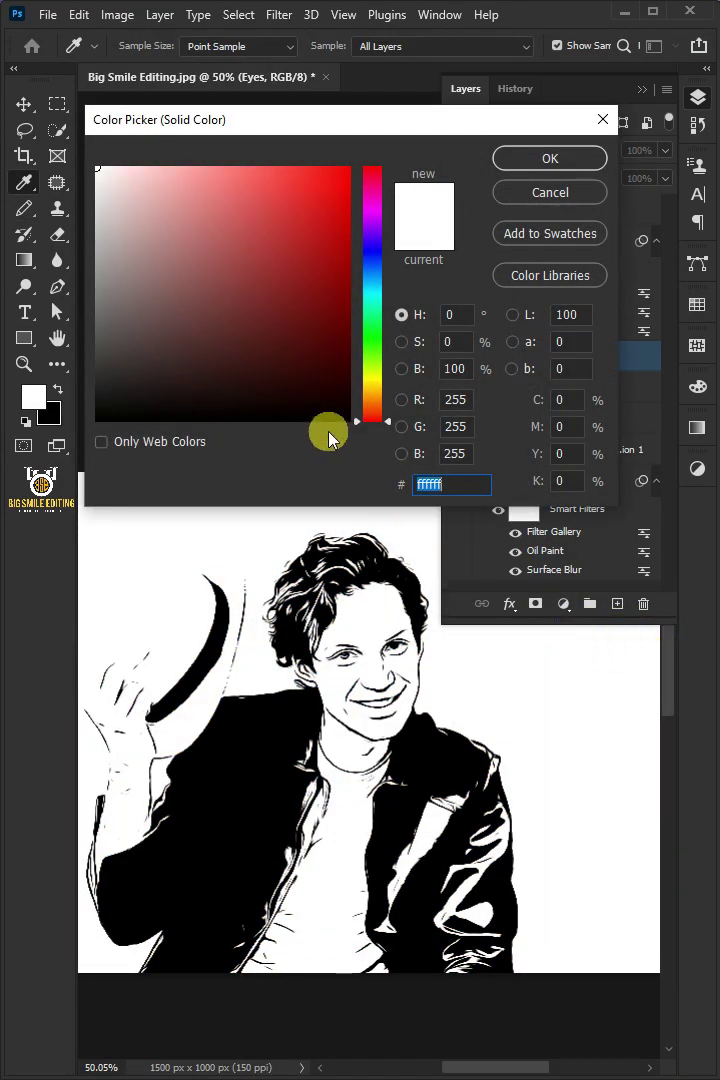
drag(330, 418, 283, 214)
drag(379, 323, 350, 235)
click(372, 289)
click(549, 159)
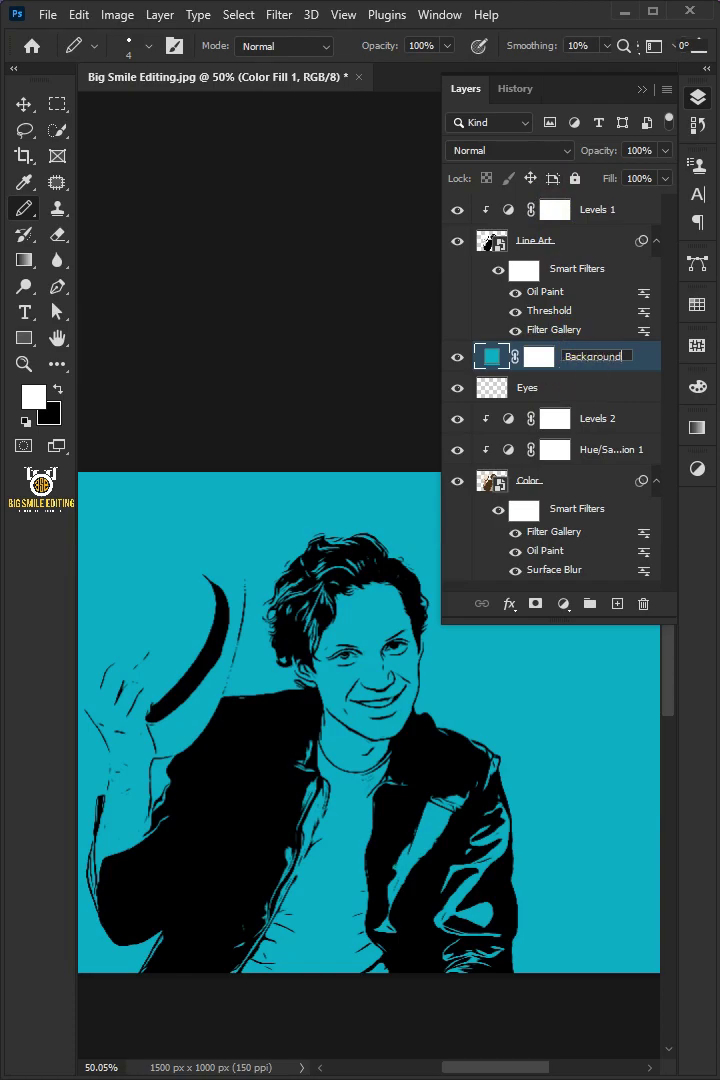
Name the fill layer Background Color and move it to the bottom of the layer stack.
key(Return)
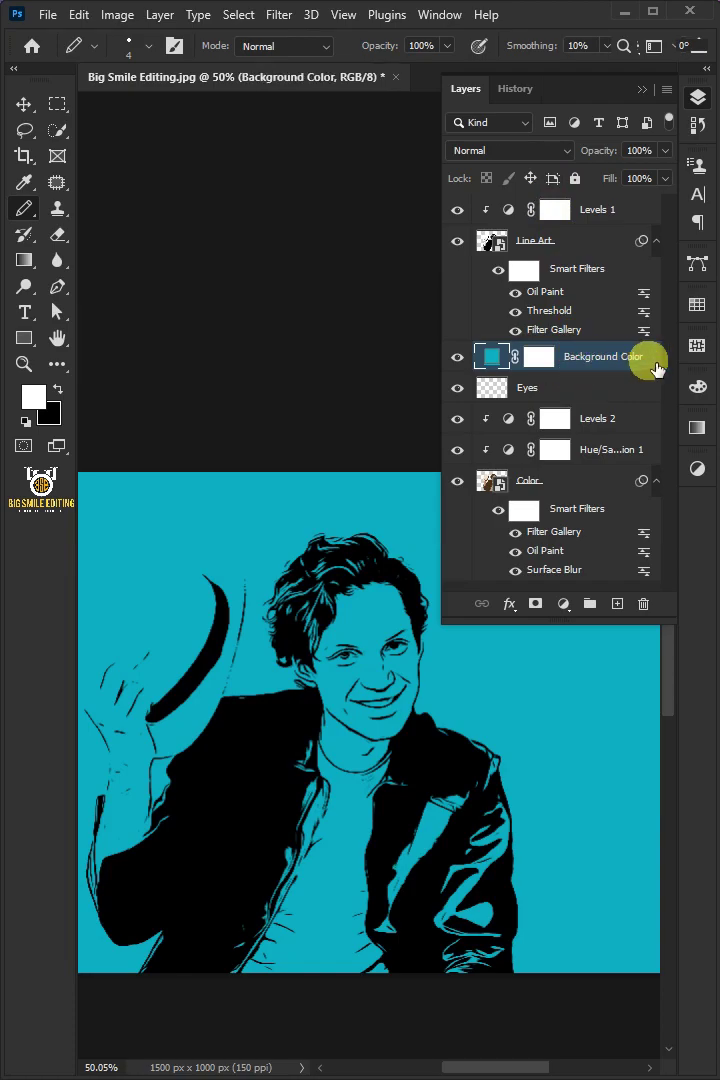
drag(645, 360, 633, 590)
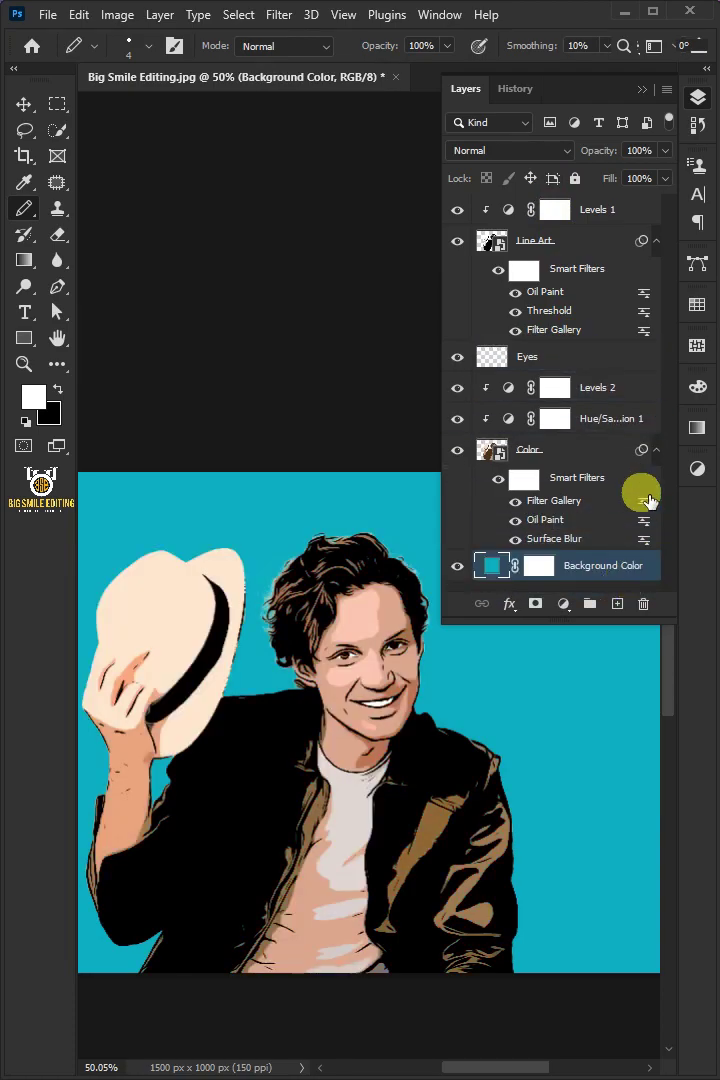
click(698, 98)
scroll(361, 571, down, 1)
scroll(293, 585, up, 3)
scroll(293, 585, down, 1)
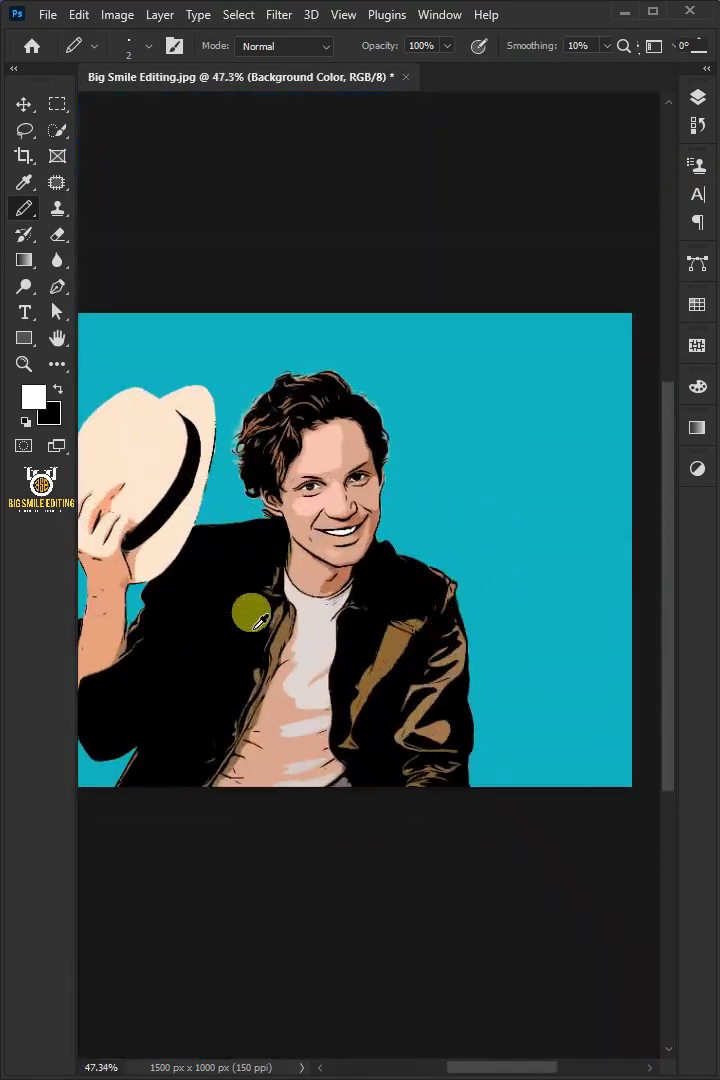